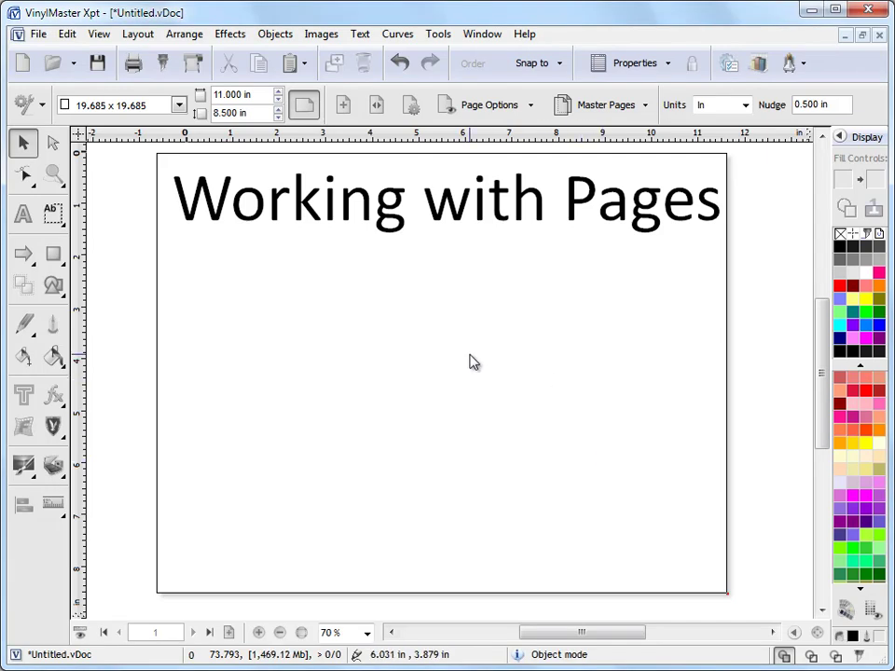
Switch to the Sample Sign 07.vDoc document from the Window menu
left_click(486, 35)
left_click(524, 213)
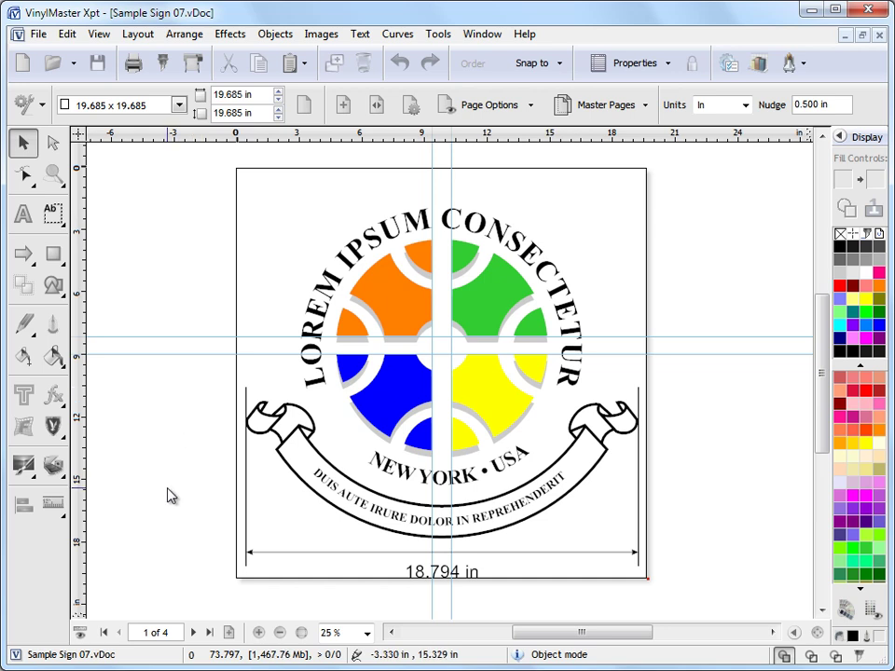
left_click(192, 633)
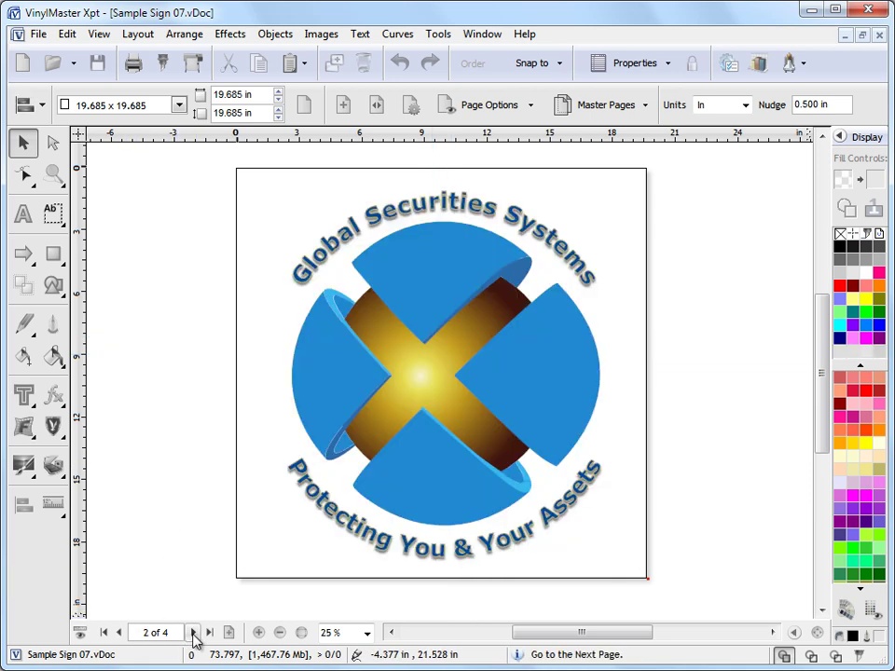
left_click(192, 633)
left_click(192, 633)
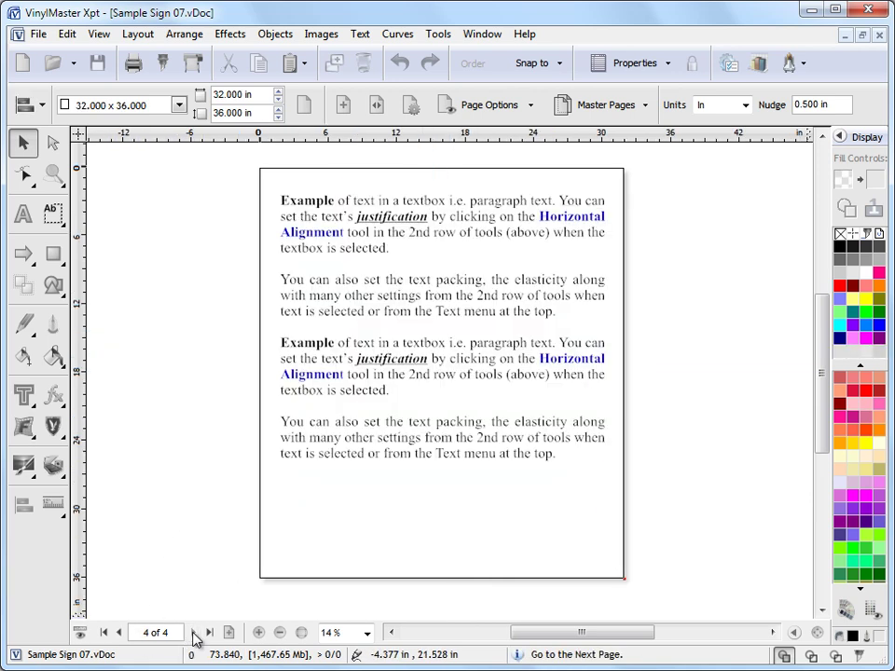
left_click(105, 634)
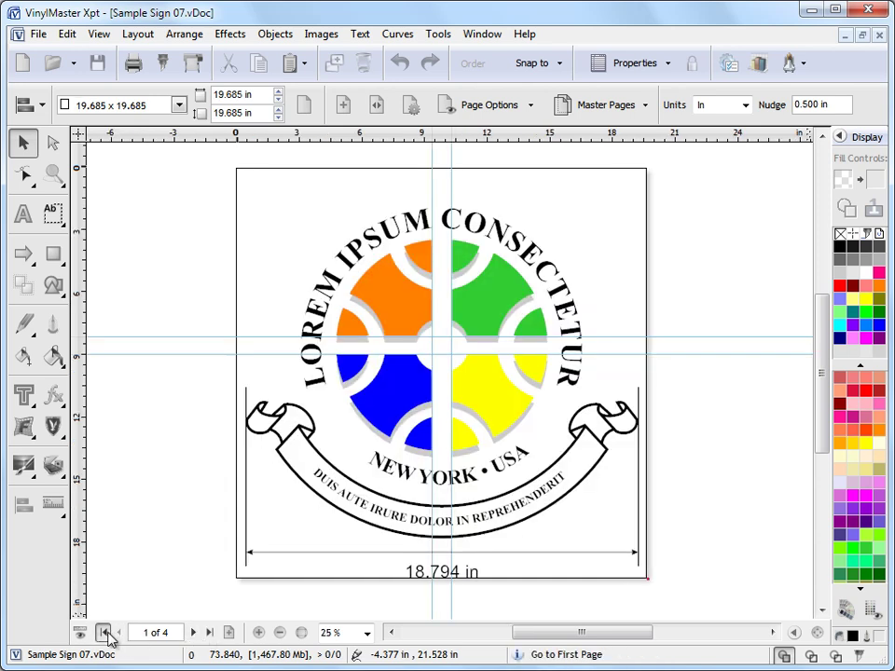
left_click(209, 633)
left_click(105, 633)
left_click(192, 633)
left_click(192, 633)
left_click(118, 633)
left_click(118, 633)
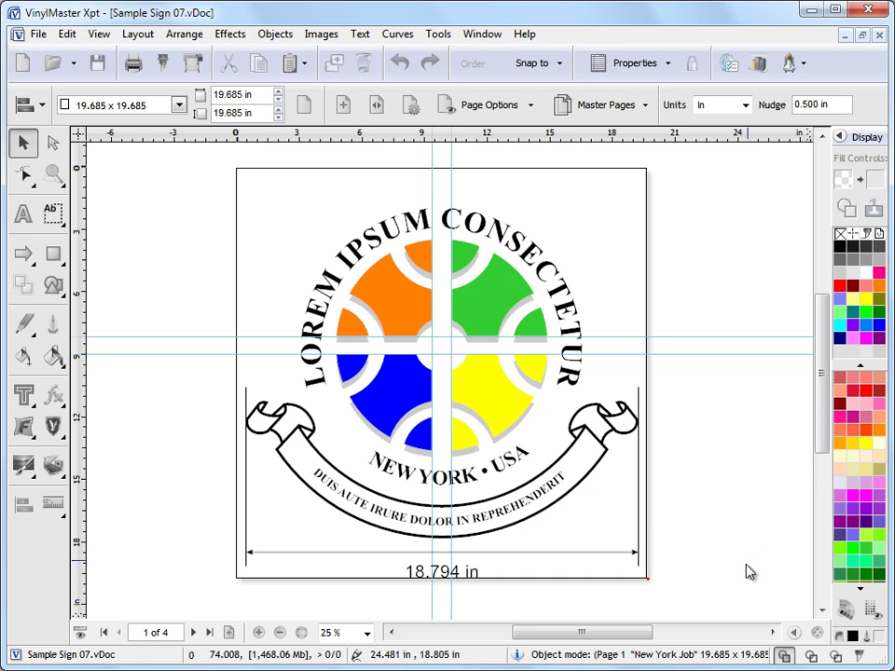
Show the page thumbnails and browse pages 2 Global, 3 Joeys and 4 Text
left_click(794, 637)
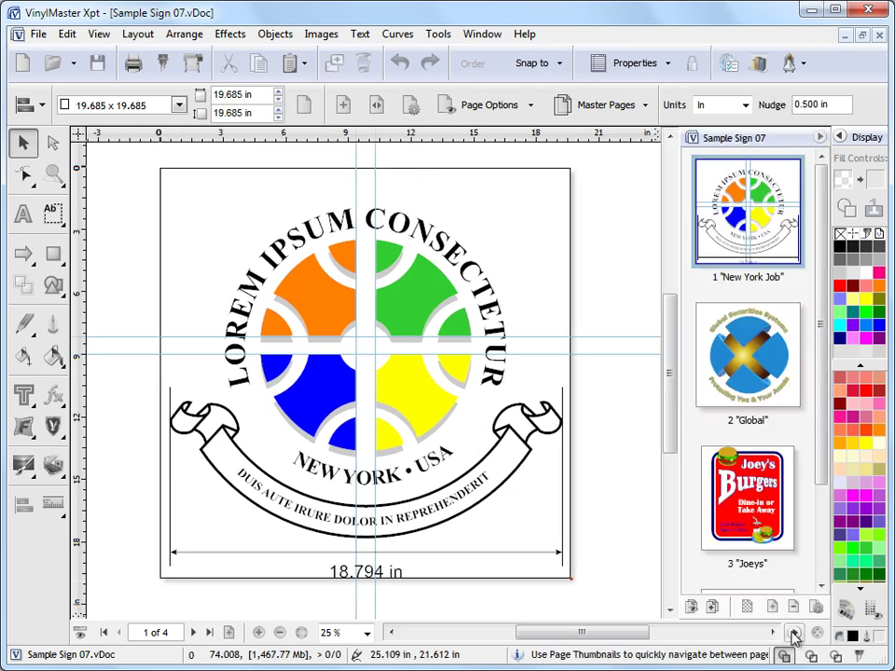
left_click(743, 331)
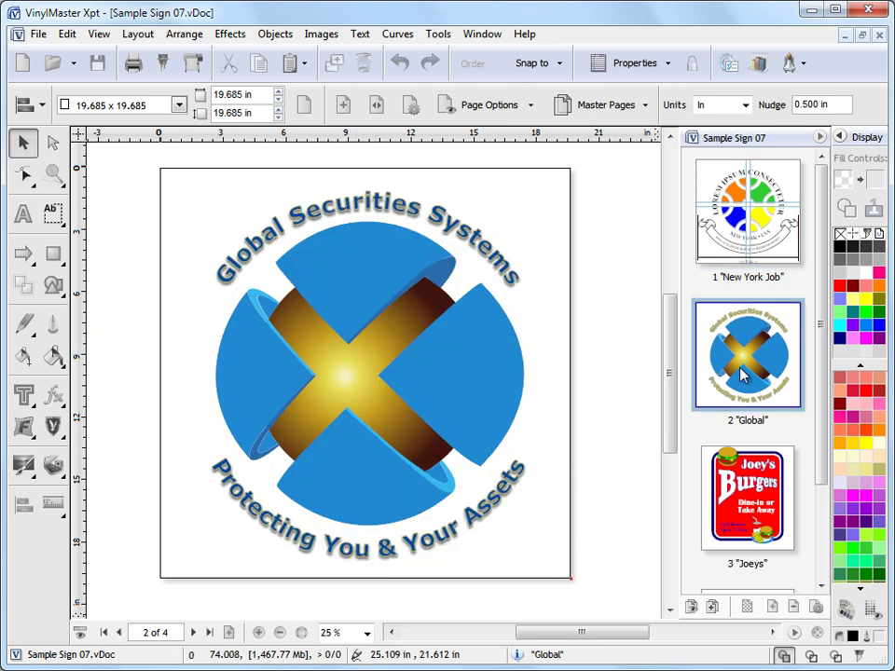
left_click(747, 496)
scroll(796, 522, "down", 2)
left_click(795, 522)
left_click(757, 433)
left_click(769, 274)
Try dragging the Global page after Joeys, then return to page 1 New York Job
left_click_drag(820, 283, 786, 320)
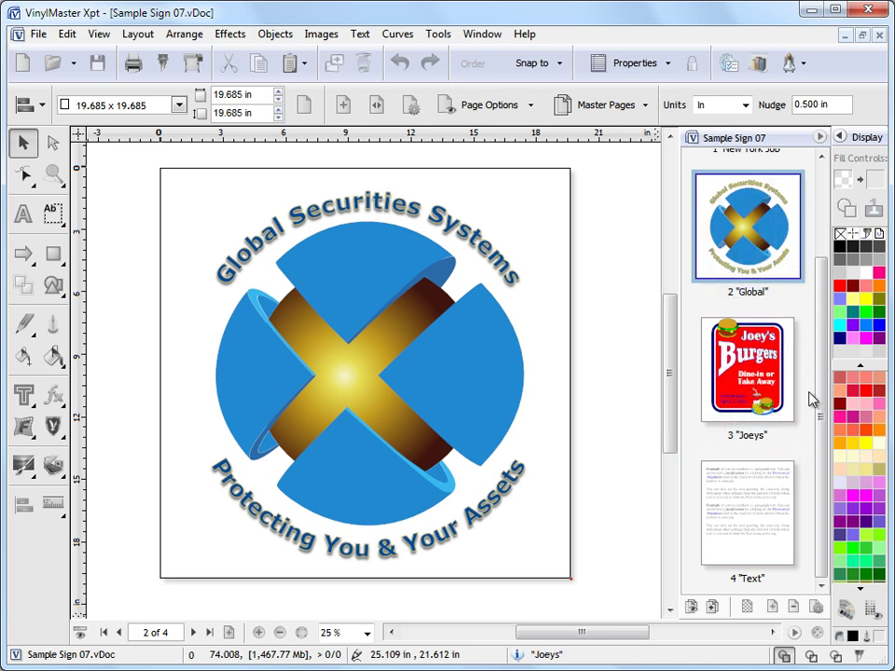
scroll(813, 415, "up", 3)
left_click(785, 225)
left_click(747, 498)
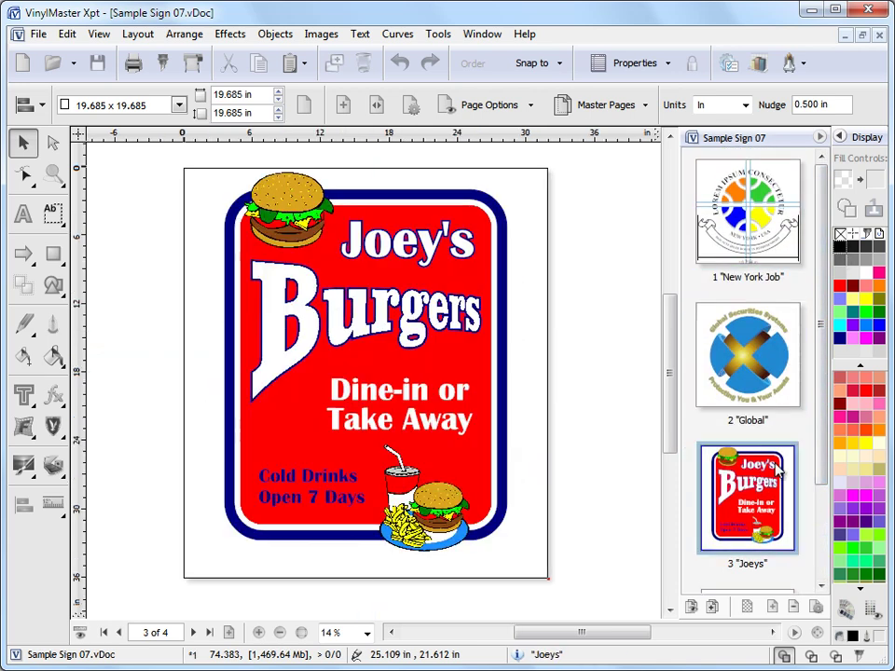
scroll(825, 447, "down", 2)
scroll(786, 233, "up", 2)
left_click(786, 233)
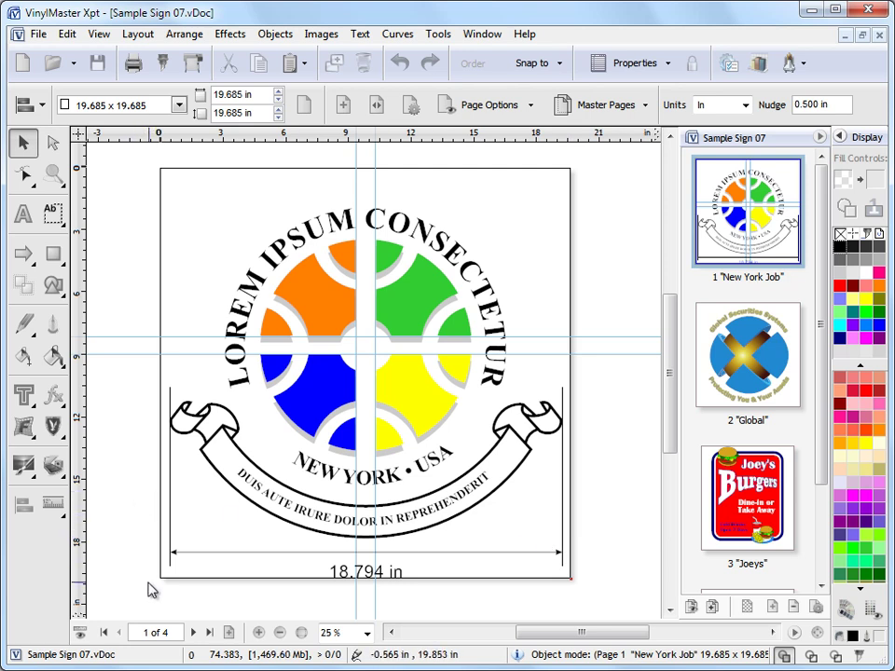
Add a blank page 5 after the Text page and resize it to 15.196 x 17.004 in
left_click(209, 632)
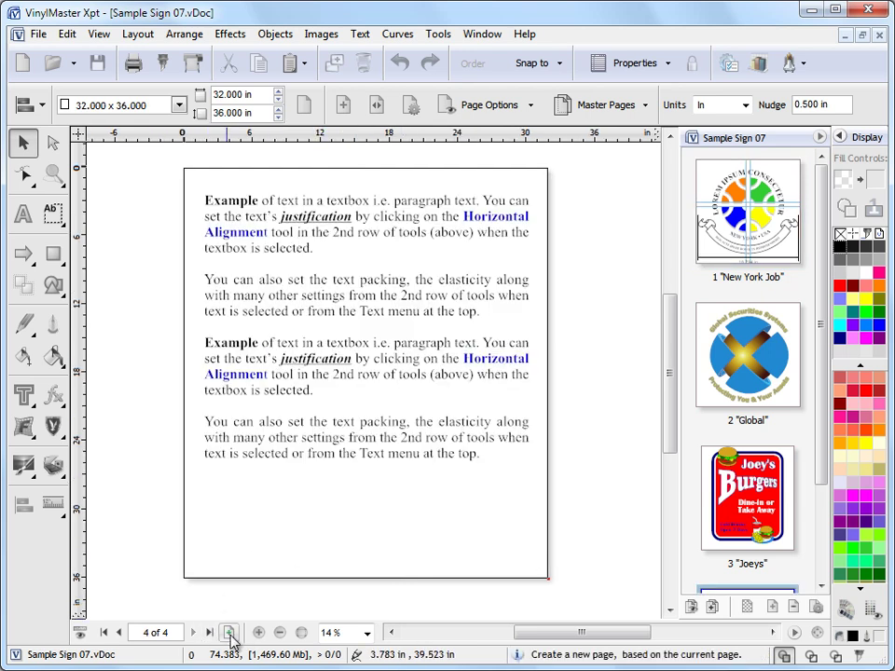
left_click(230, 632)
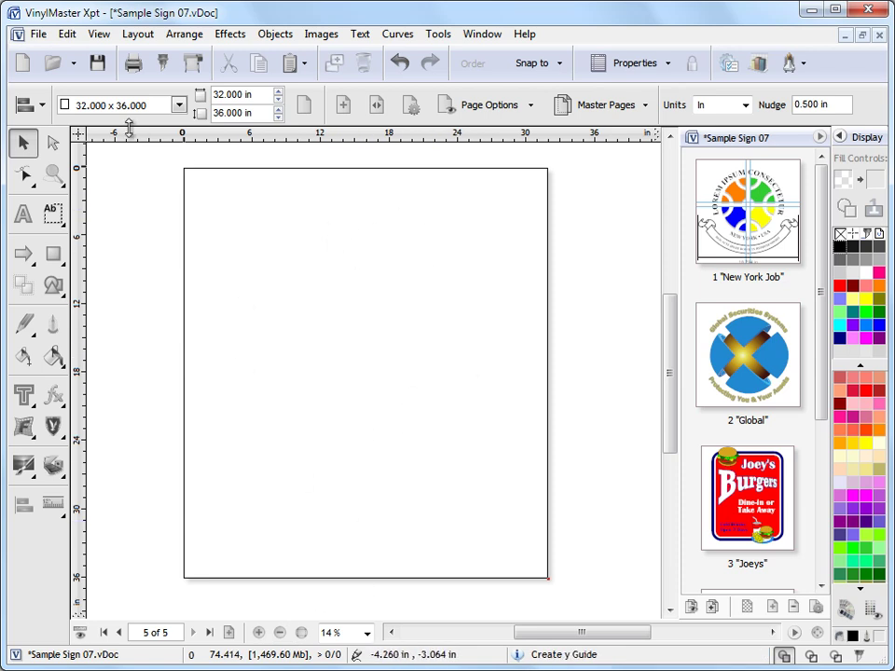
left_click_drag(319, 226, 388, 304)
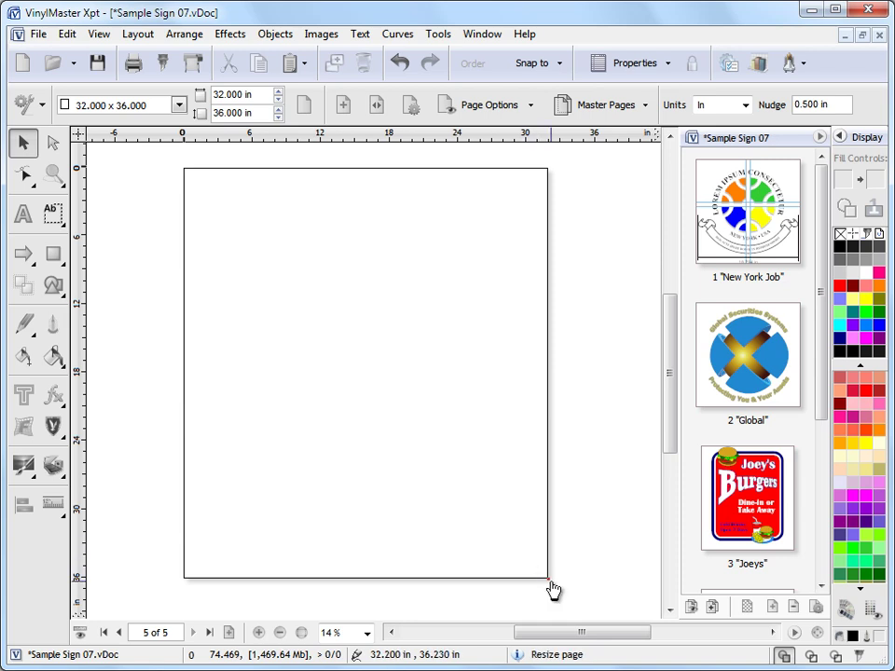
mouse_move(551, 587)
left_mouse_down()
mouse_move(461, 483)
mouse_move(475, 392)
mouse_move(418, 367)
mouse_move(402, 383)
mouse_move(361, 370)
left_mouse_up()
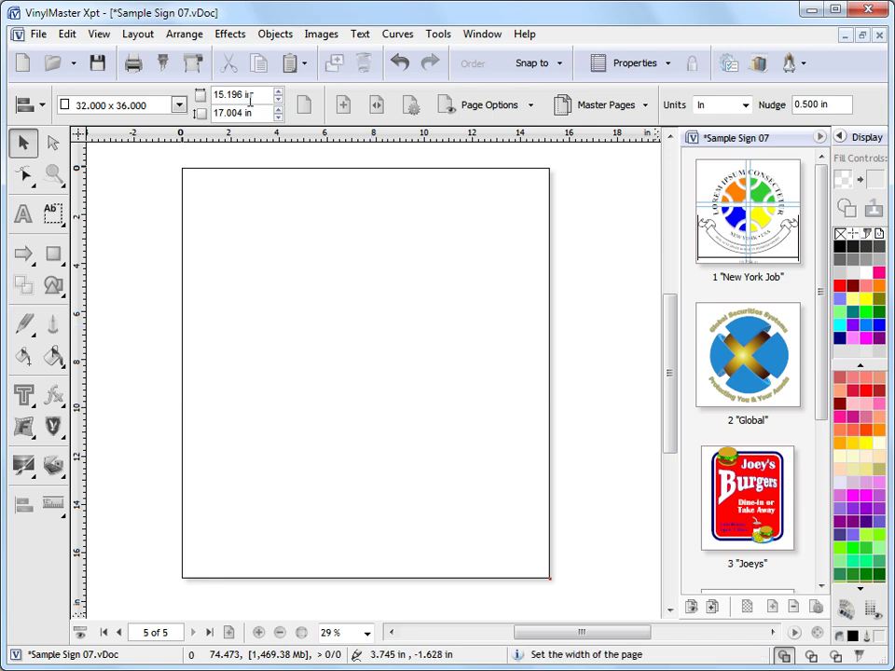
Set page 5 to width 24 in and height 36 in, then turn it to landscape
left_click(228, 94)
type("24")
key("Return")
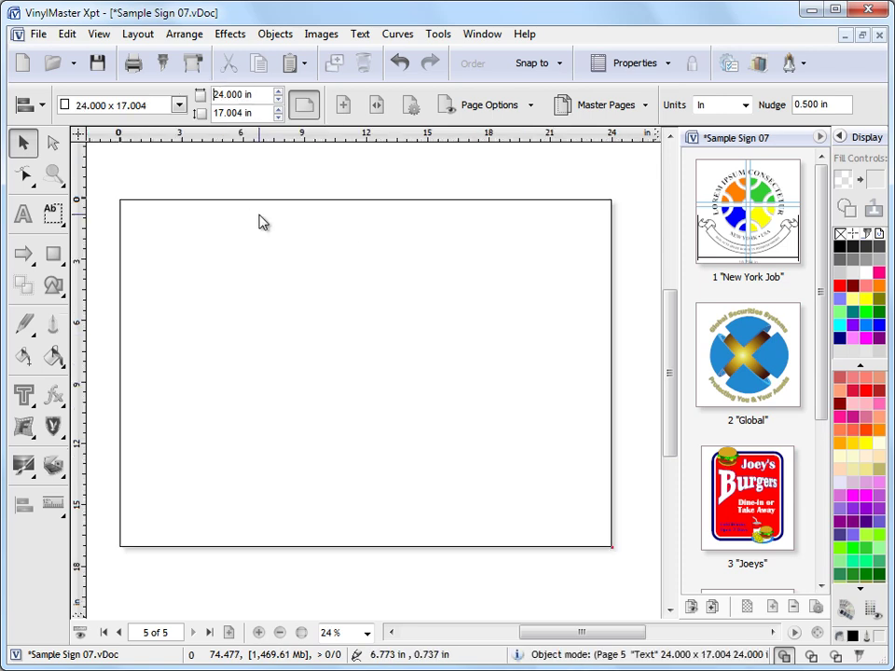
left_click(240, 113)
type("24")
key("Return")
left_click(241, 113)
type("36")
key("Return")
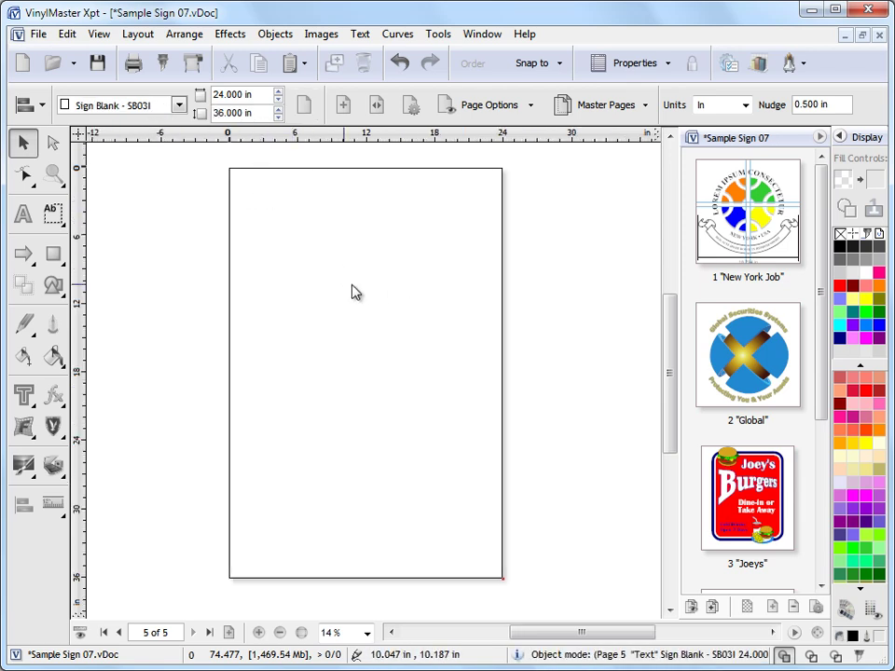
left_click(306, 107)
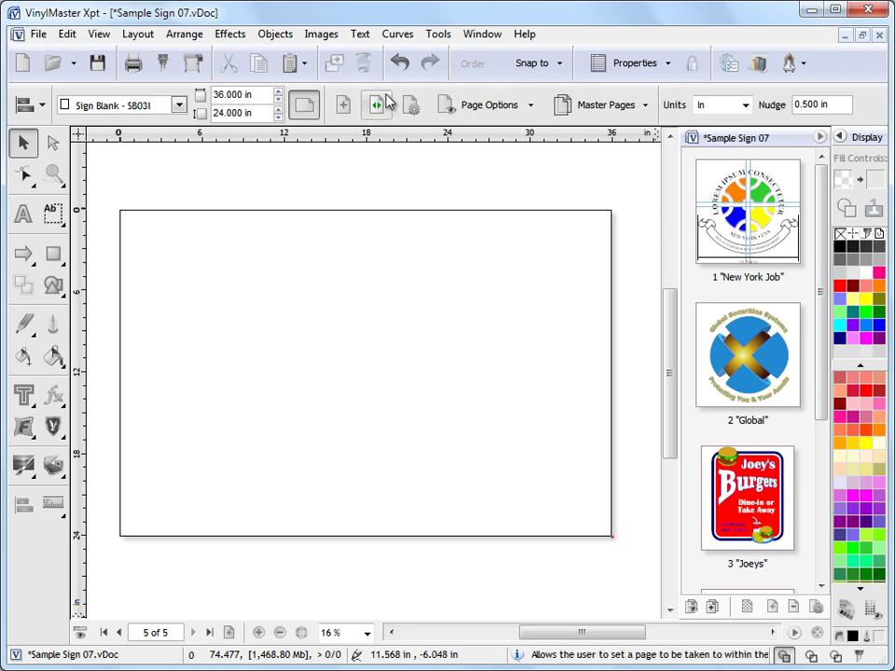
left_click(527, 105)
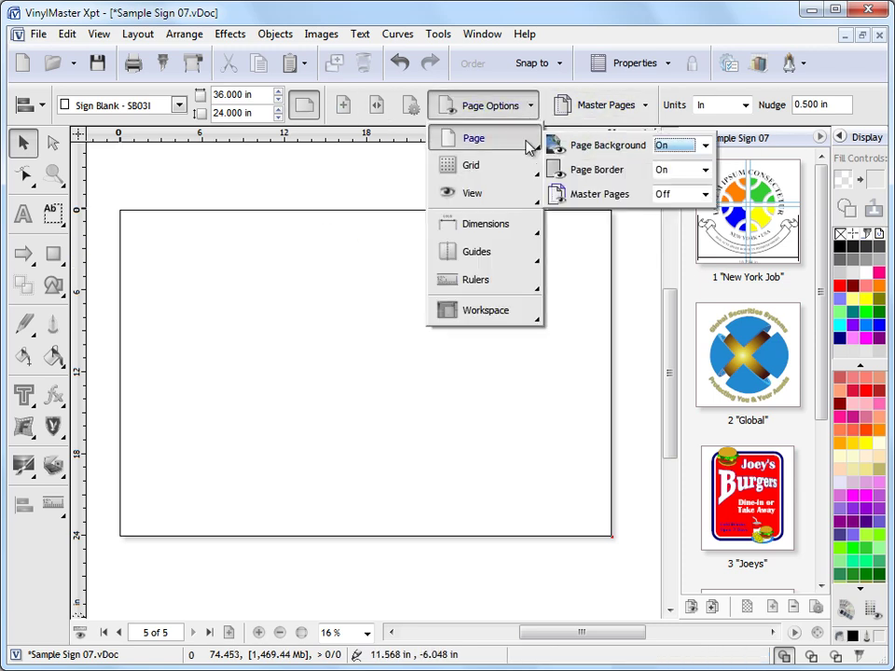
mouse_move(526, 265)
mouse_move(530, 144)
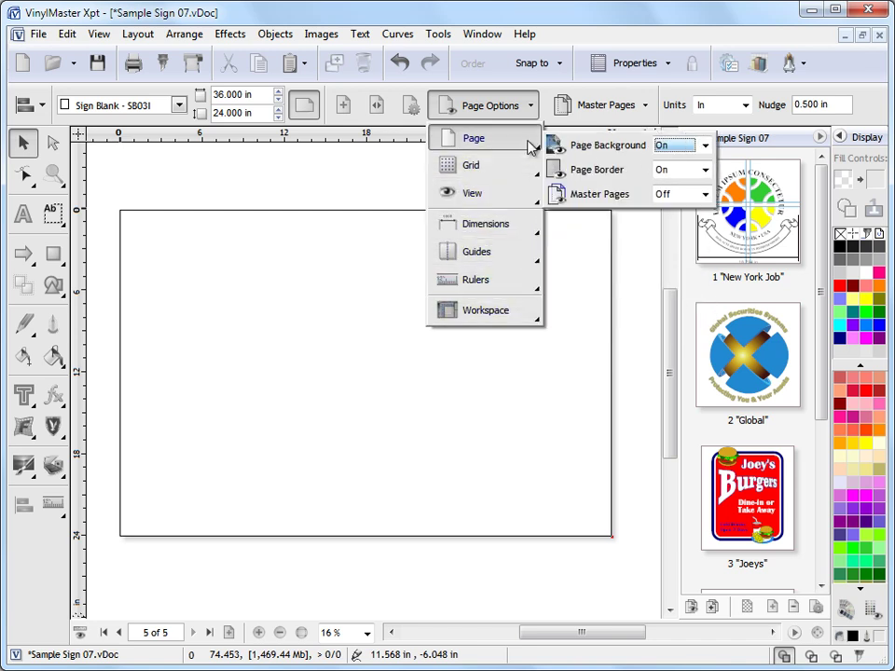
left_click(702, 169)
left_click(665, 185)
mouse_move(427, 321)
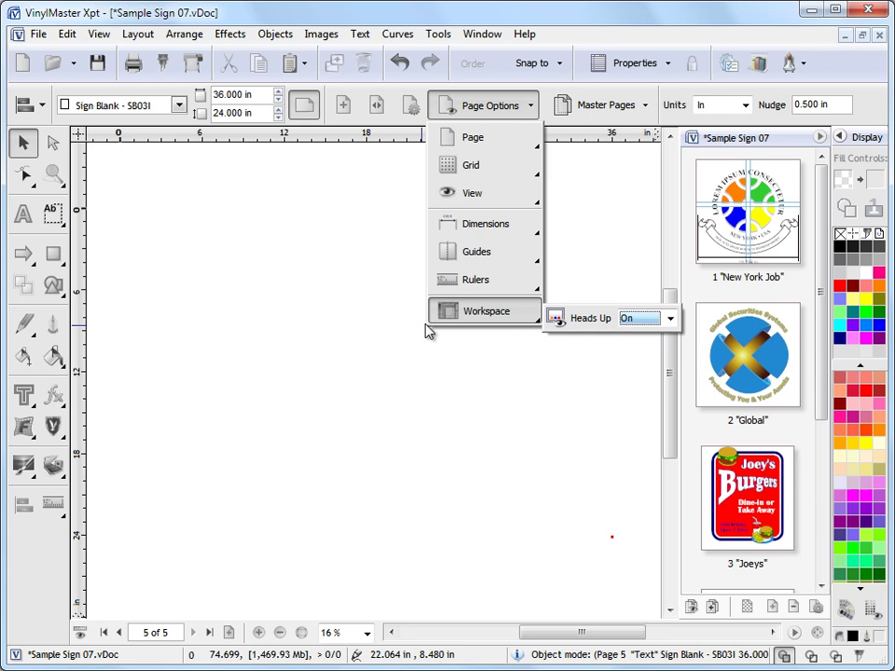
left_click(393, 378)
left_click(531, 106)
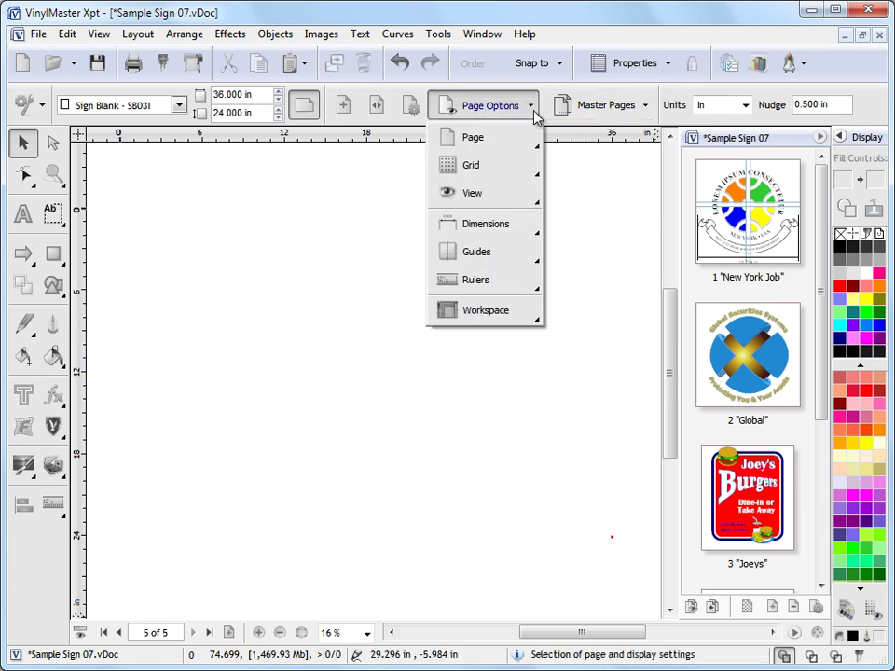
mouse_move(520, 146)
left_click(703, 169)
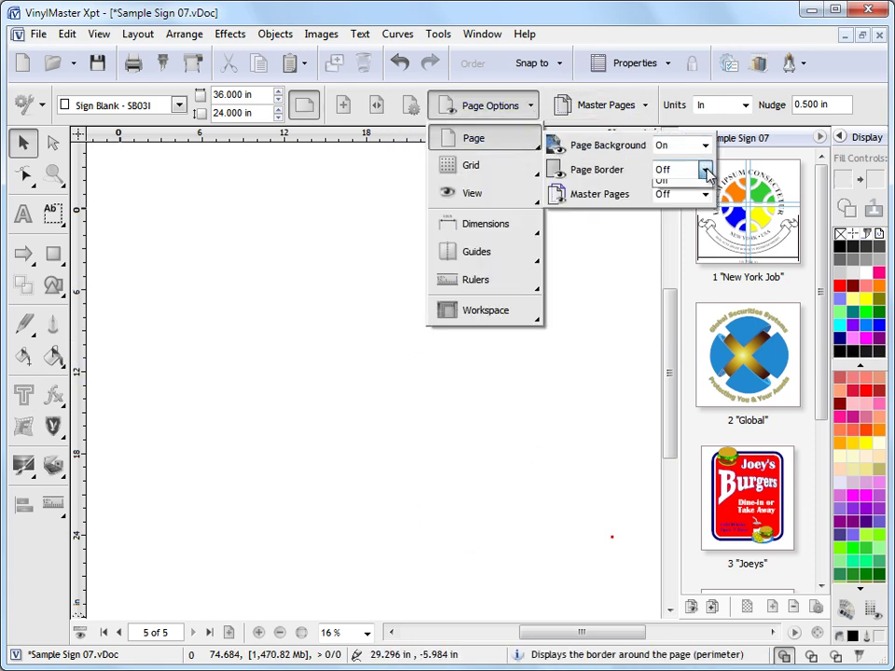
left_click(697, 175)
left_click(531, 107)
mouse_move(532, 138)
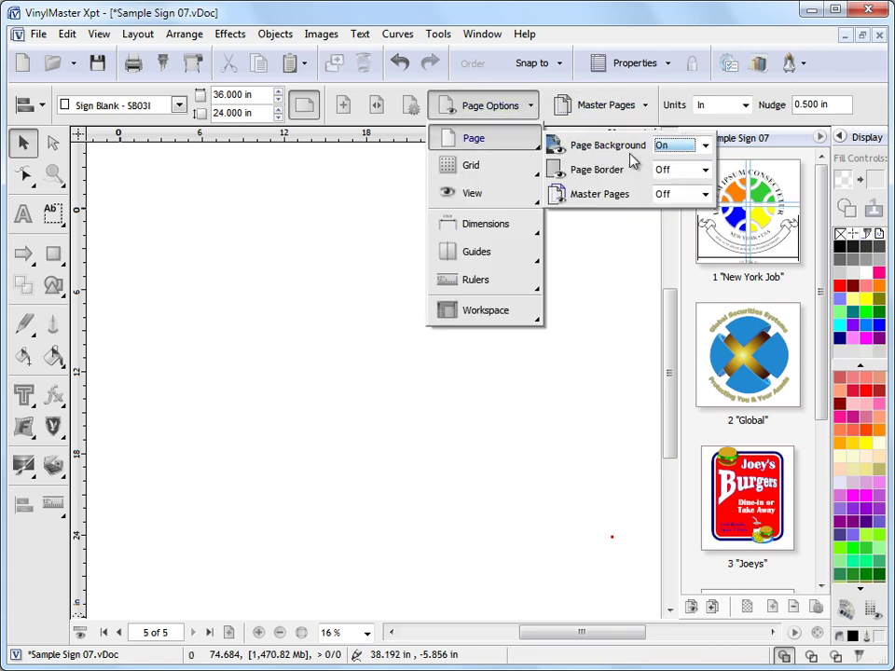
left_click(704, 170)
left_click(701, 201)
left_click(453, 110)
left_click(300, 237)
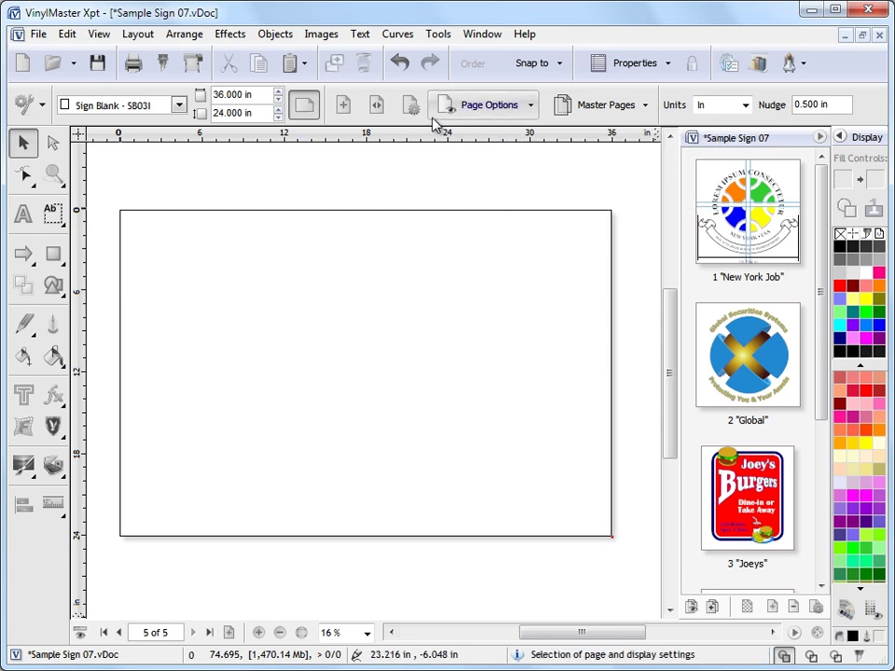
left_click(411, 106)
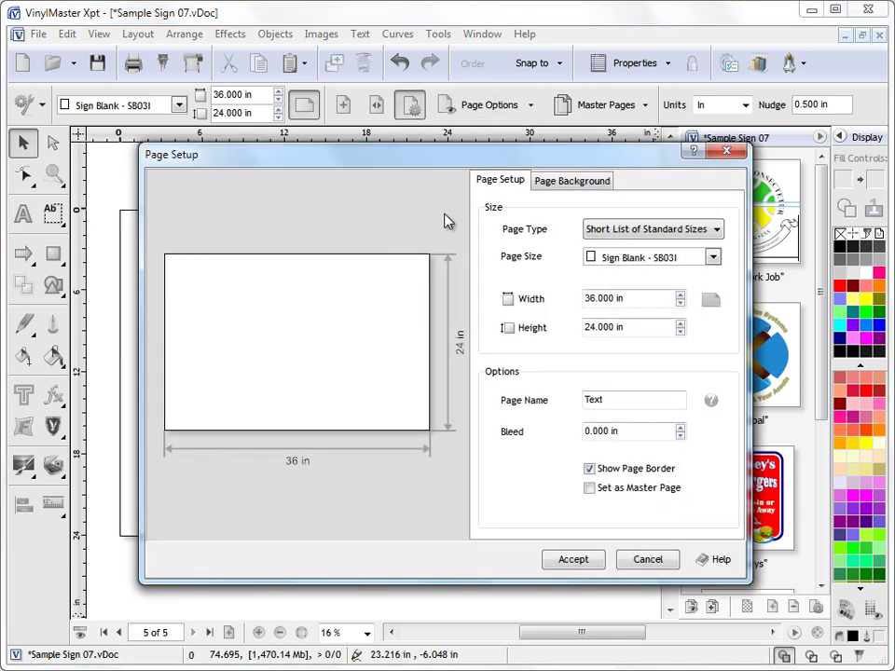
left_click(655, 564)
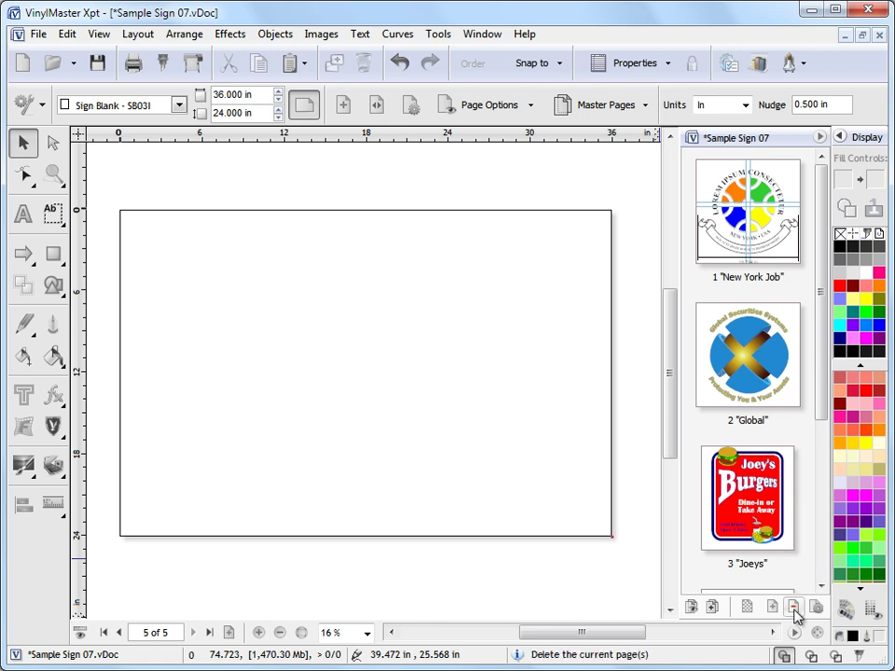
Replace blank page 5 with a new blank page and bring up the standard page sizes list
left_click(793, 607)
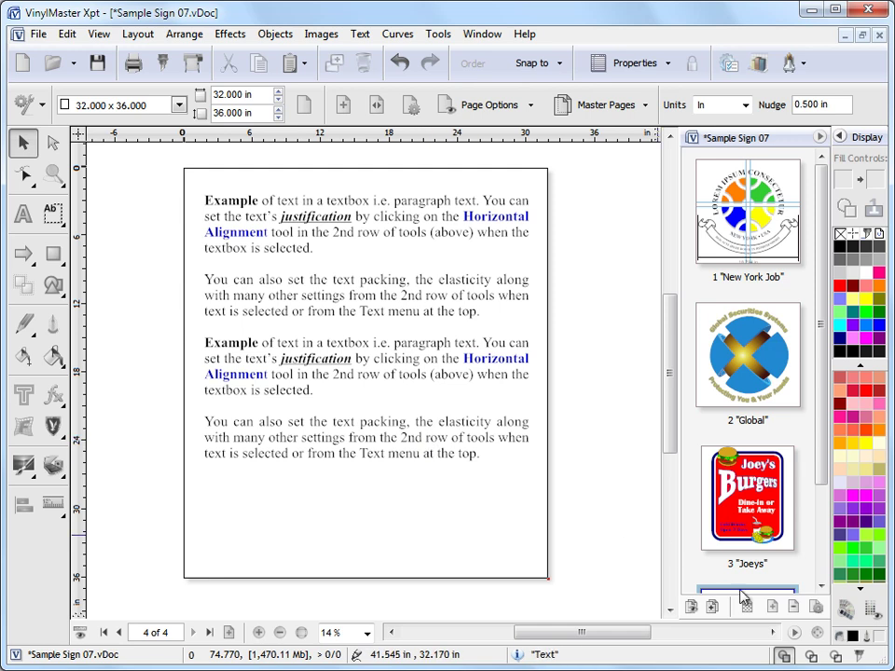
left_click(773, 608)
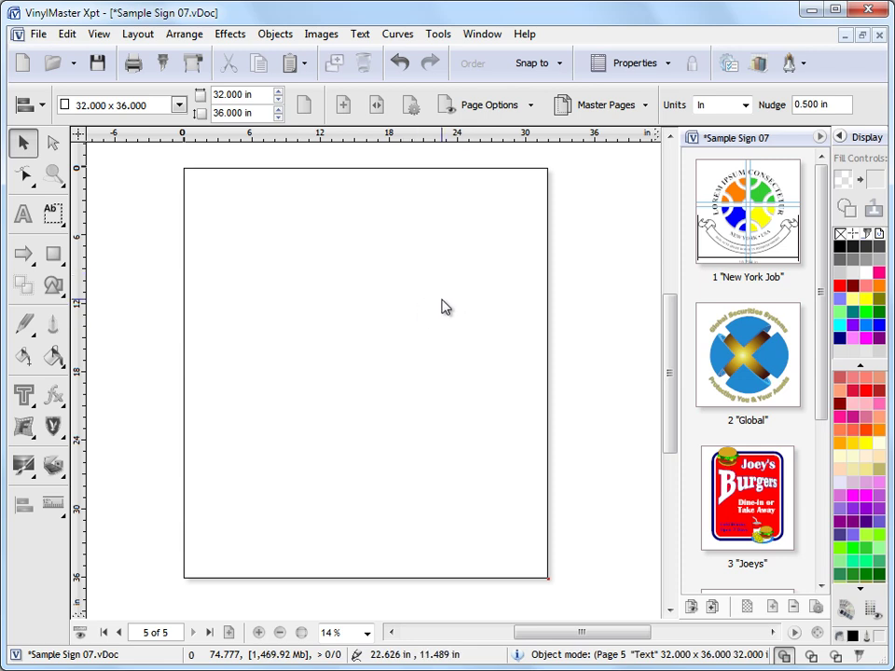
left_click(179, 104)
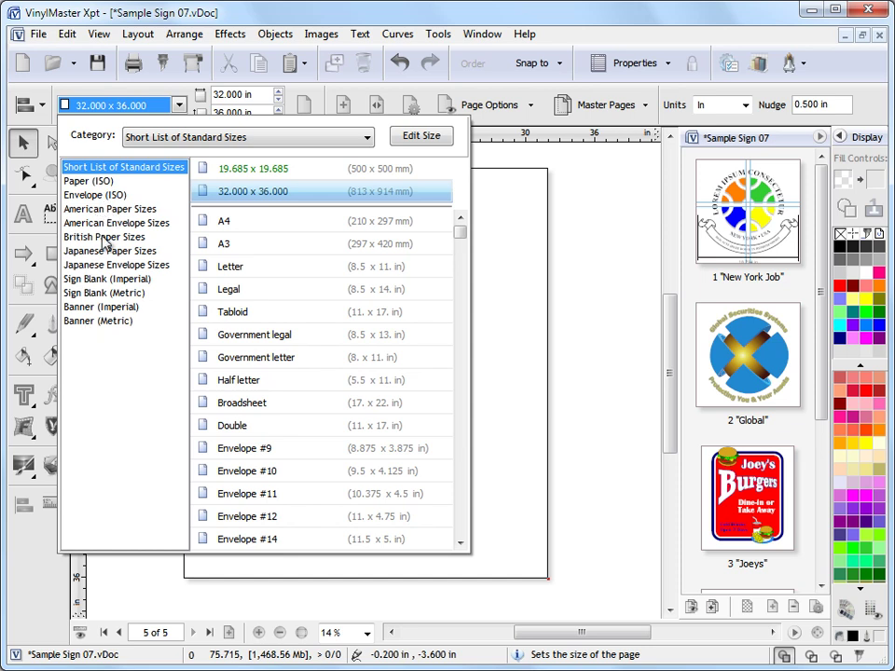
Browse the banner, Japanese and American size categories and set the page to Legal
left_click(129, 308)
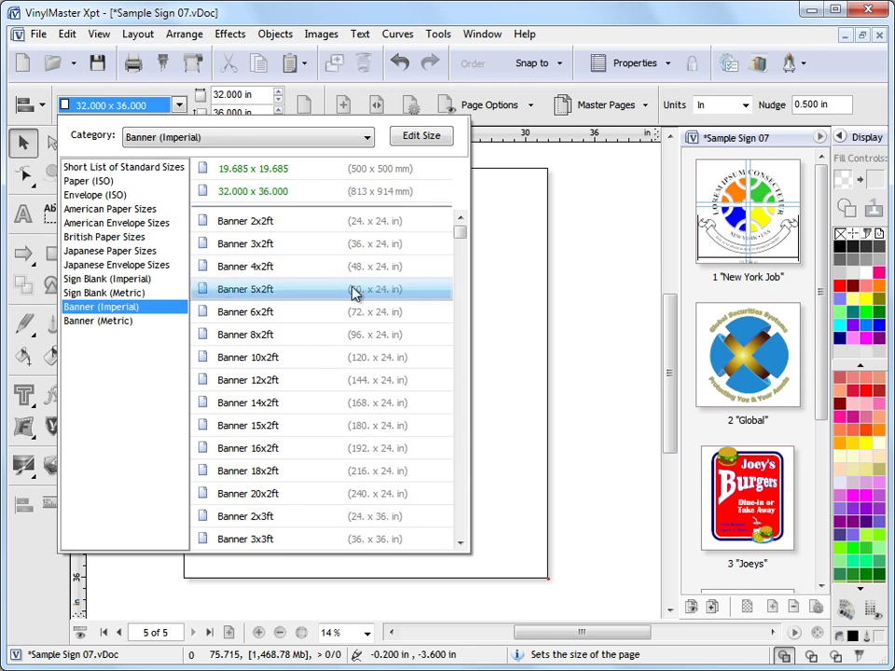
mouse_move(461, 235)
left_mouse_down()
mouse_move(448, 508)
mouse_move(463, 552)
mouse_move(475, 229)
left_mouse_up()
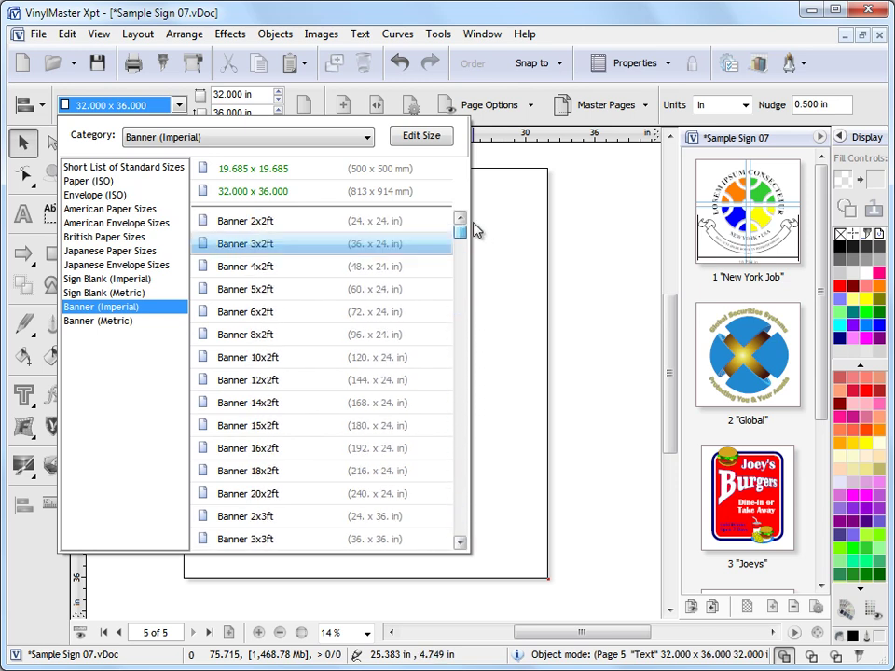
left_click(119, 320)
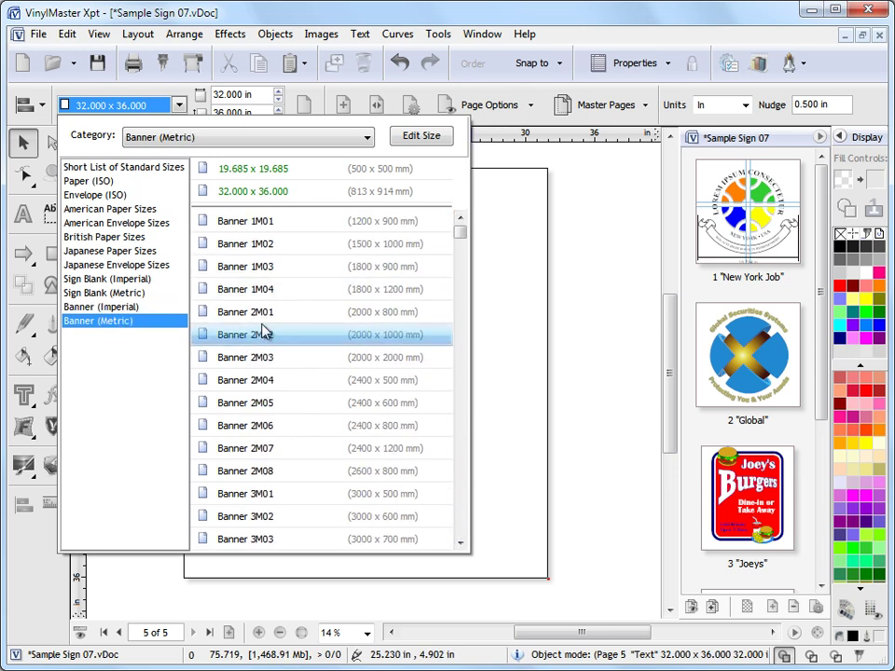
left_click(119, 251)
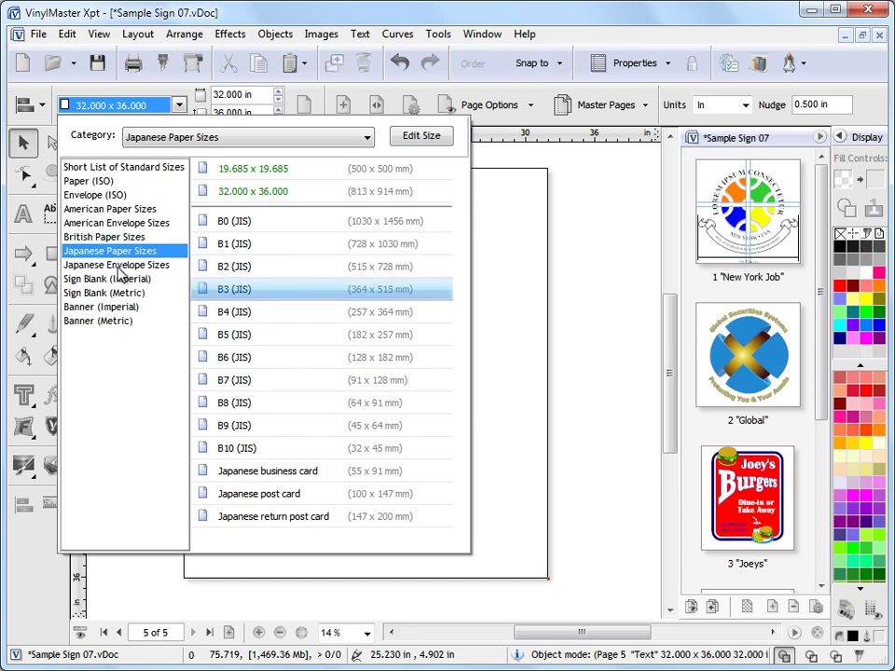
left_click(119, 267)
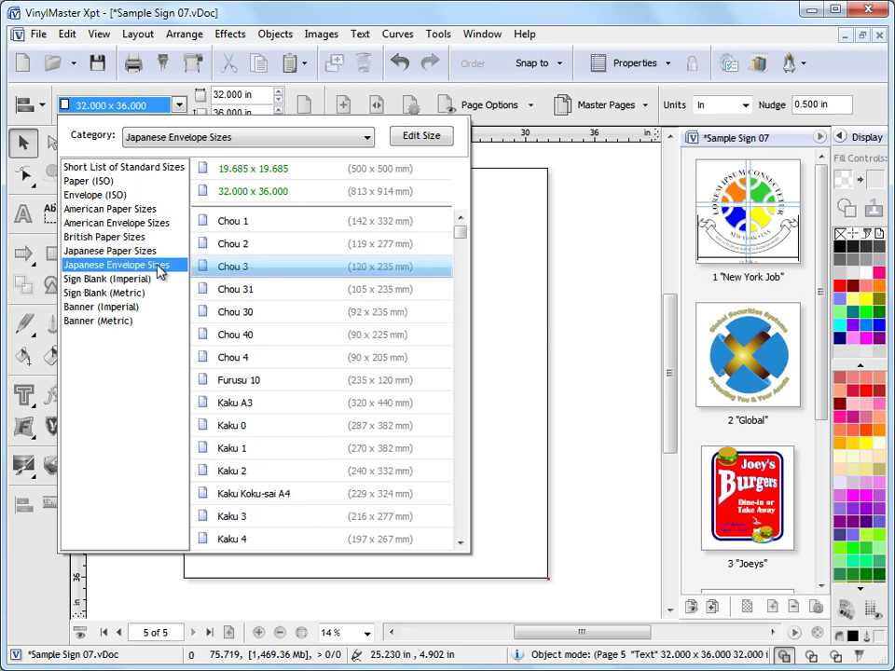
left_click(148, 224)
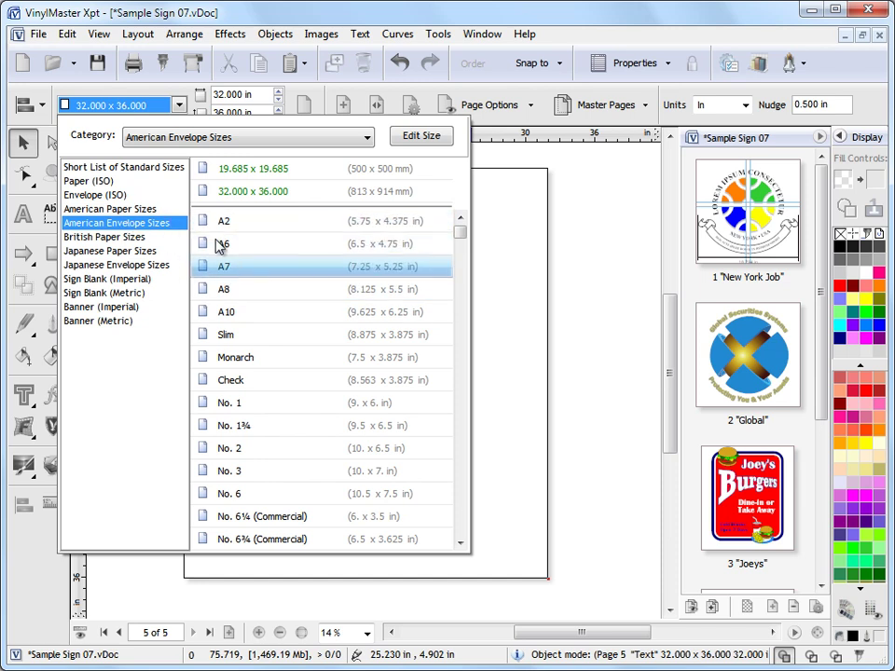
left_click(131, 210)
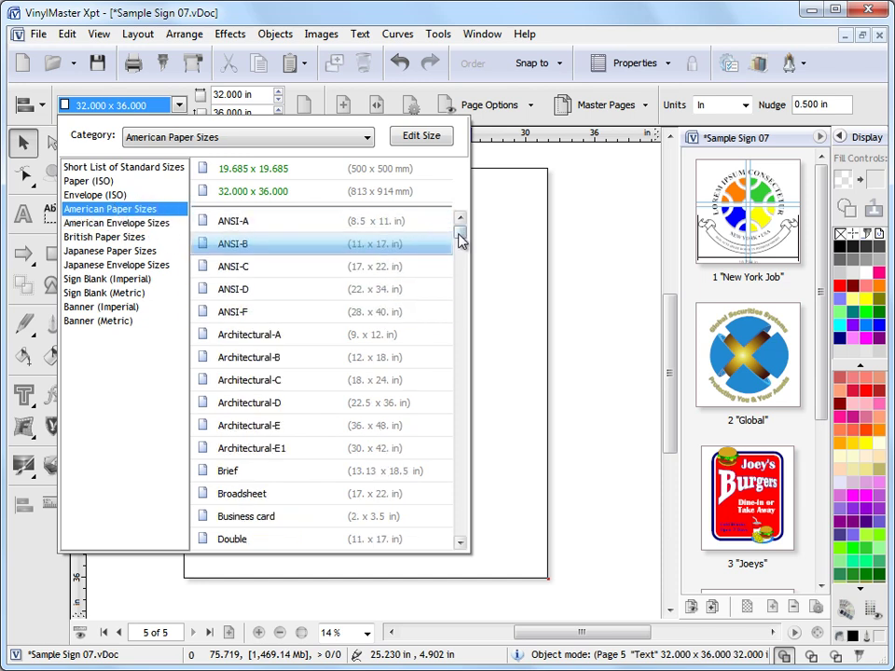
left_click_drag(464, 236, 460, 518)
left_click(398, 460)
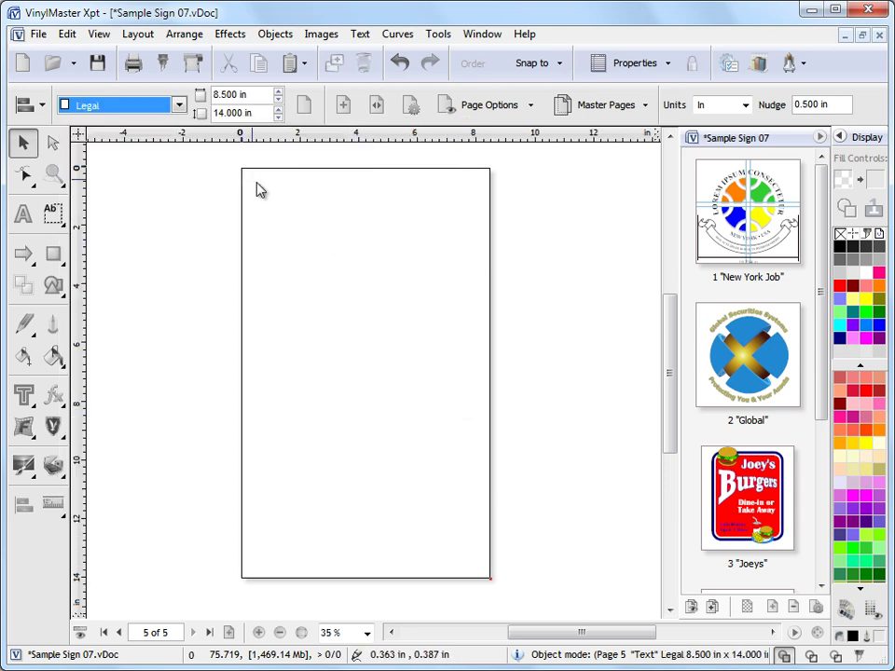
Change page 5 to ISO A1 in landscape, 33.110 x 23.386 in
left_click(181, 106)
left_click(119, 183)
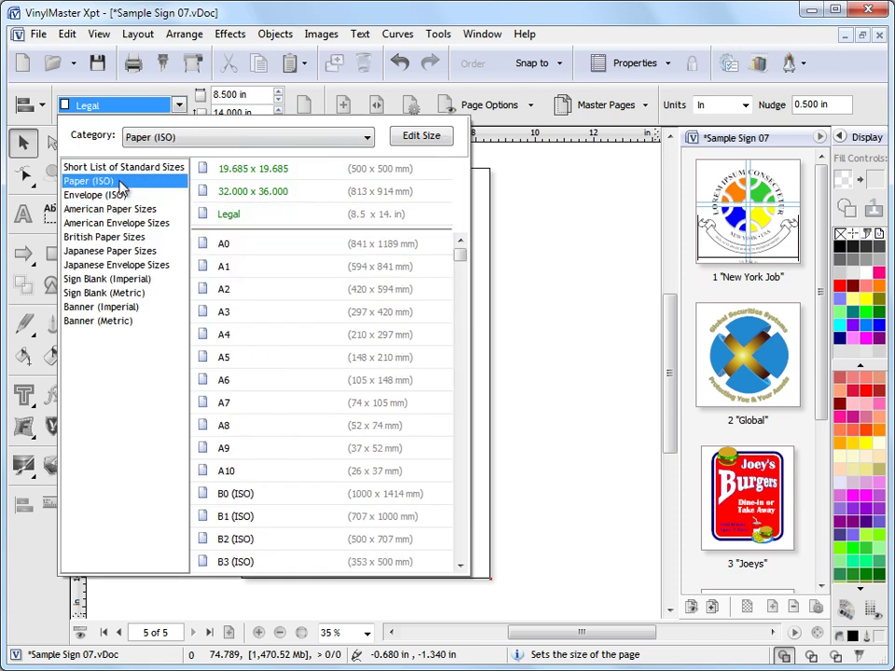
left_click(268, 267)
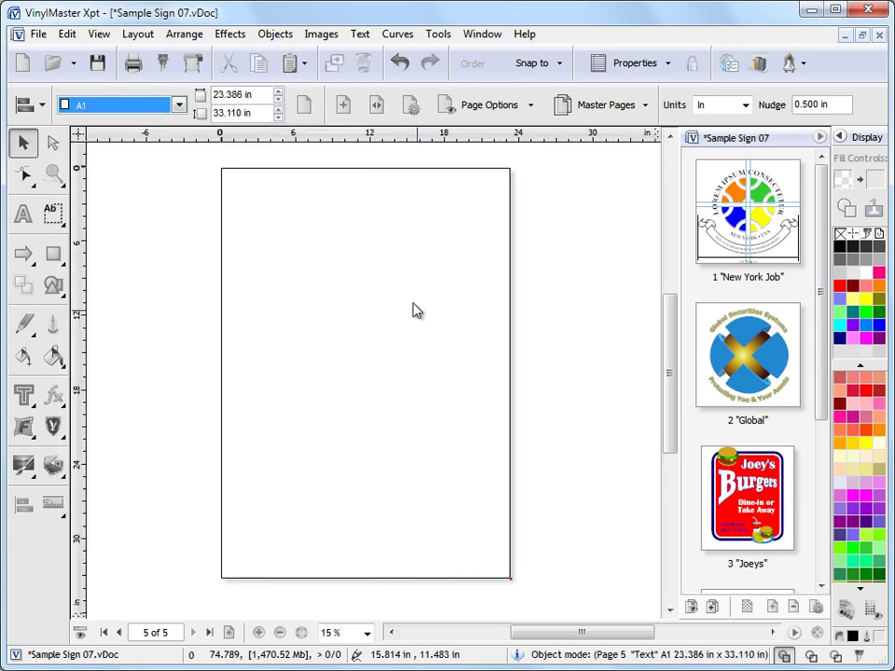
left_click(305, 106)
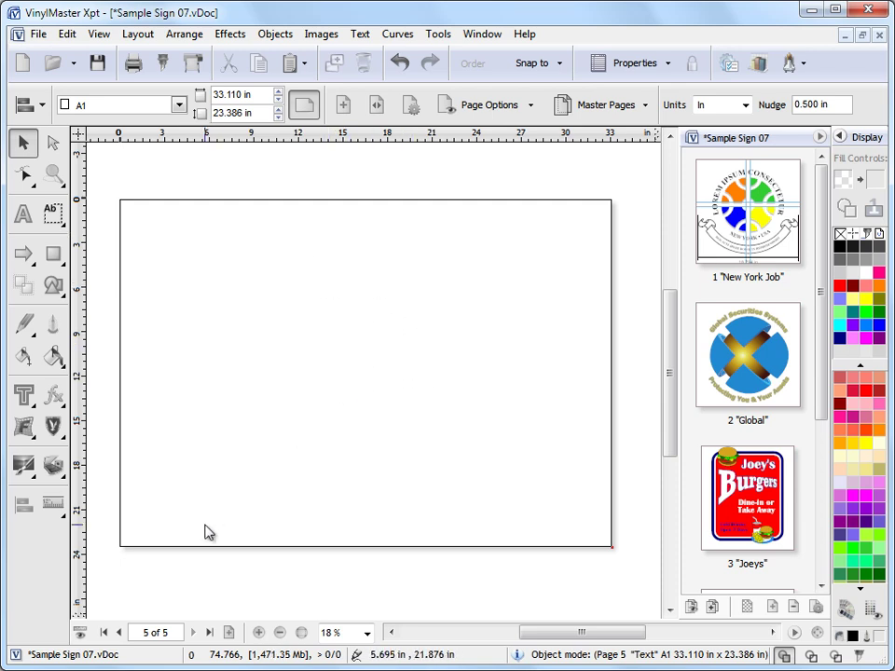
Insert three blank pages after page 1 New York Job with Layout > Insert Page(s)
left_click(103, 633)
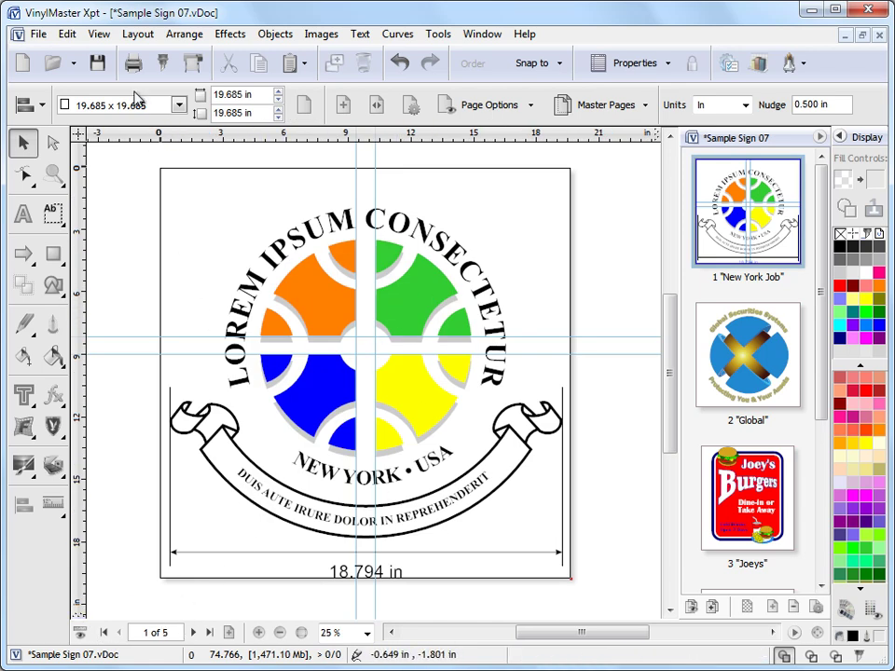
left_click(140, 36)
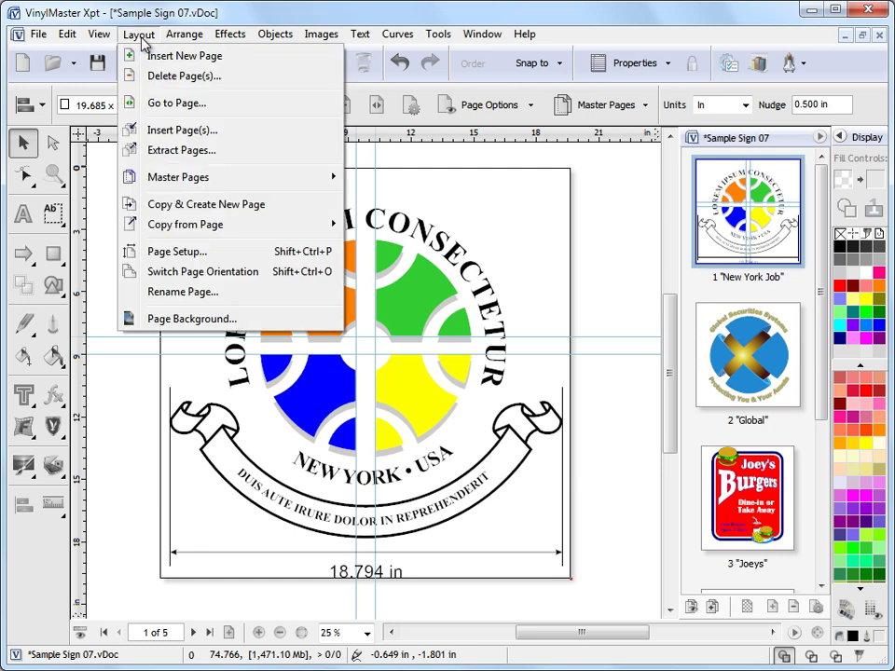
left_click(182, 130)
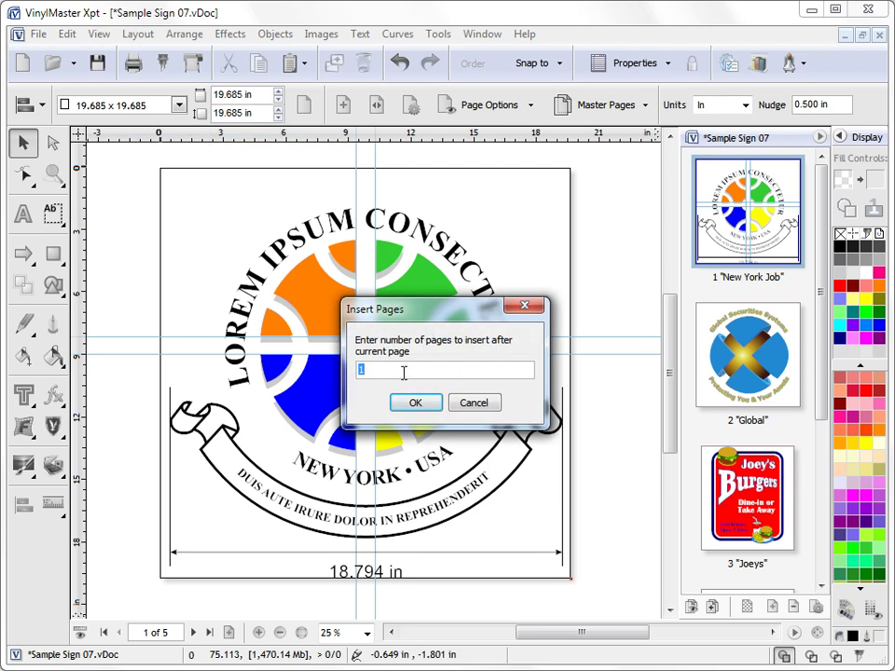
left_click(415, 403)
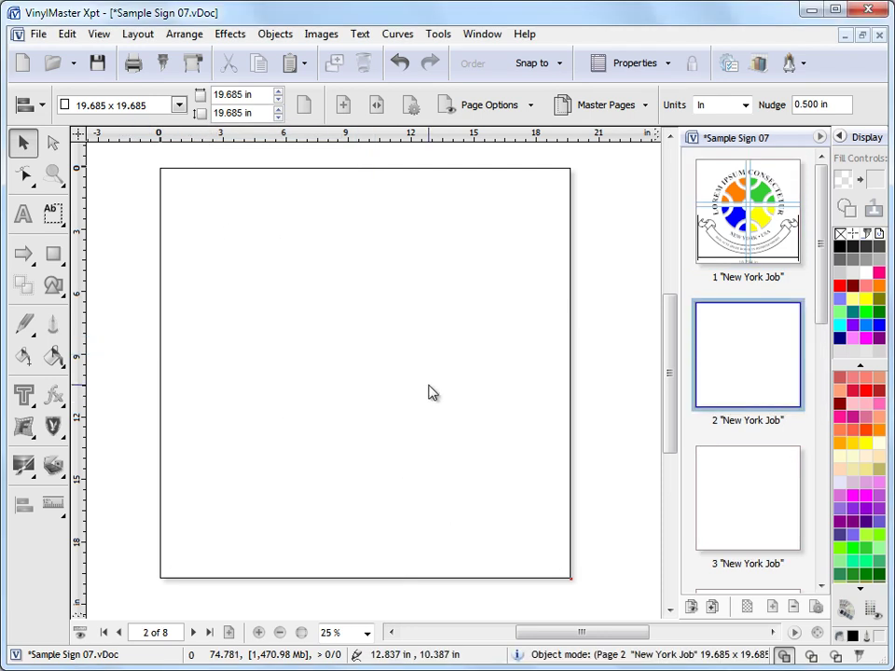
Look through pages 1 to 4 in the thumbnails to check the new blank pages
left_click(739, 514)
left_click(771, 379)
left_click_drag(825, 312, 825, 336)
scroll(795, 360, "down", 2)
left_click(764, 429)
left_click(760, 308)
left_click(761, 233)
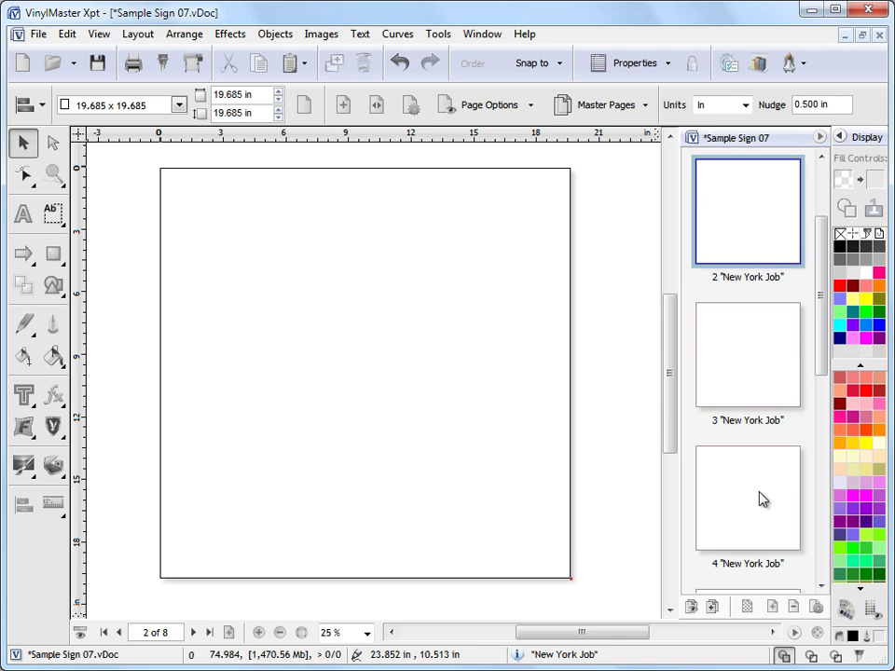
scroll(825, 326, "up", 2)
left_click(746, 244)
left_click(779, 383)
left_click(764, 539)
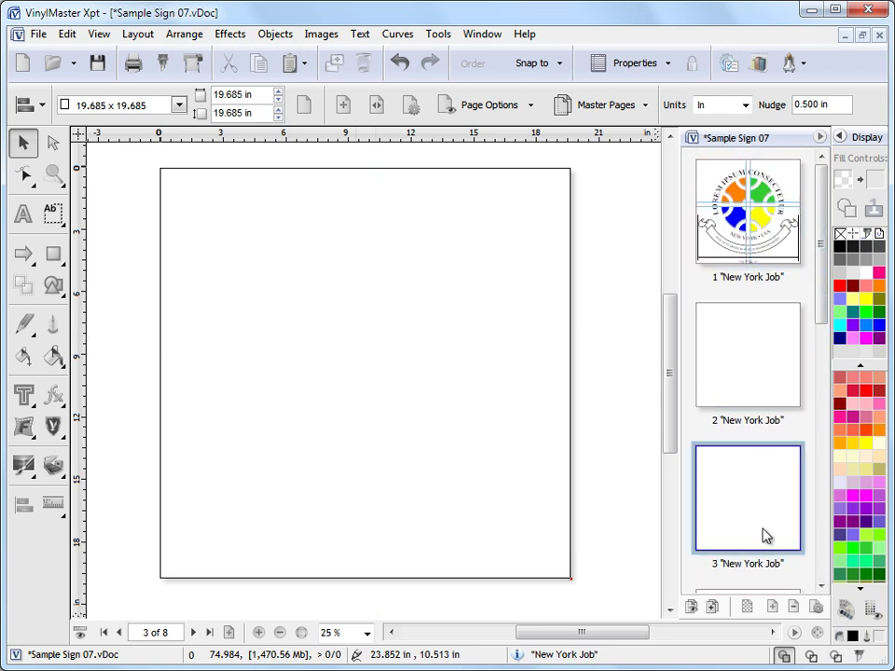
scroll(793, 392, "down", 4)
left_click(793, 379)
scroll(825, 315, "up", 3)
left_click(765, 295)
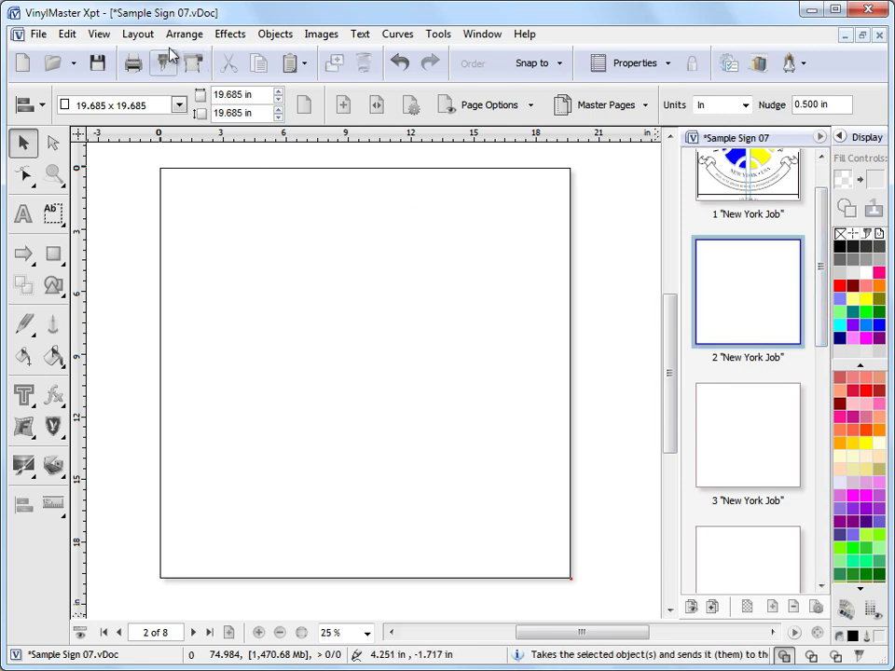
Delete blank pages 2 to 4 with Layout > Delete Page(s), then view the Joeys page
left_click(142, 38)
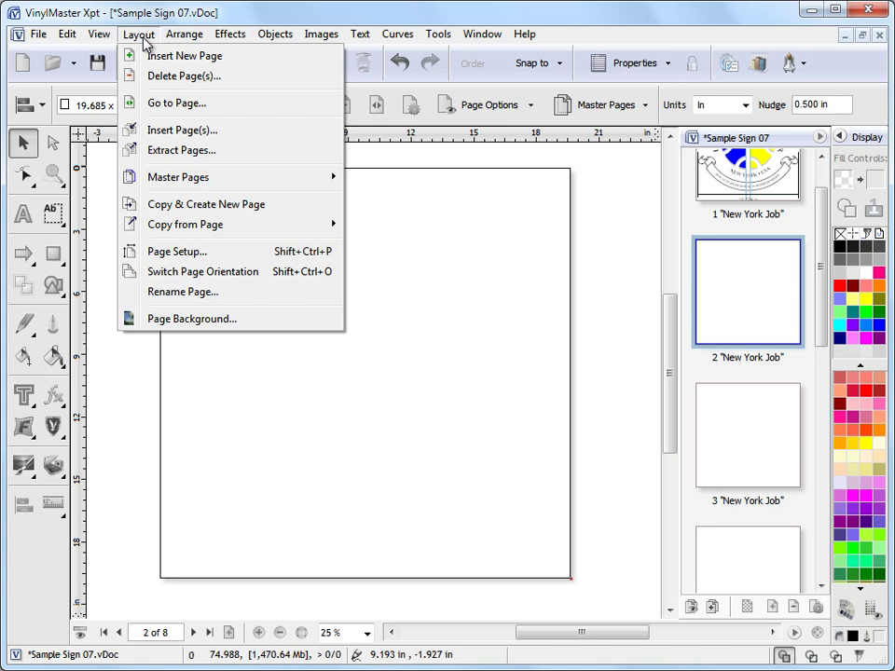
left_click(181, 76)
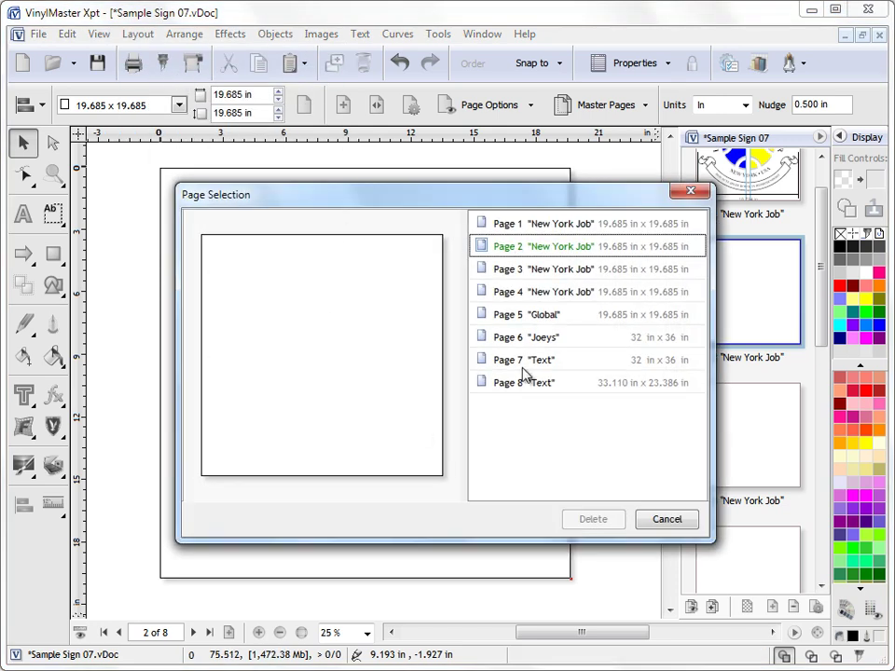
left_click_drag(557, 254, 557, 294)
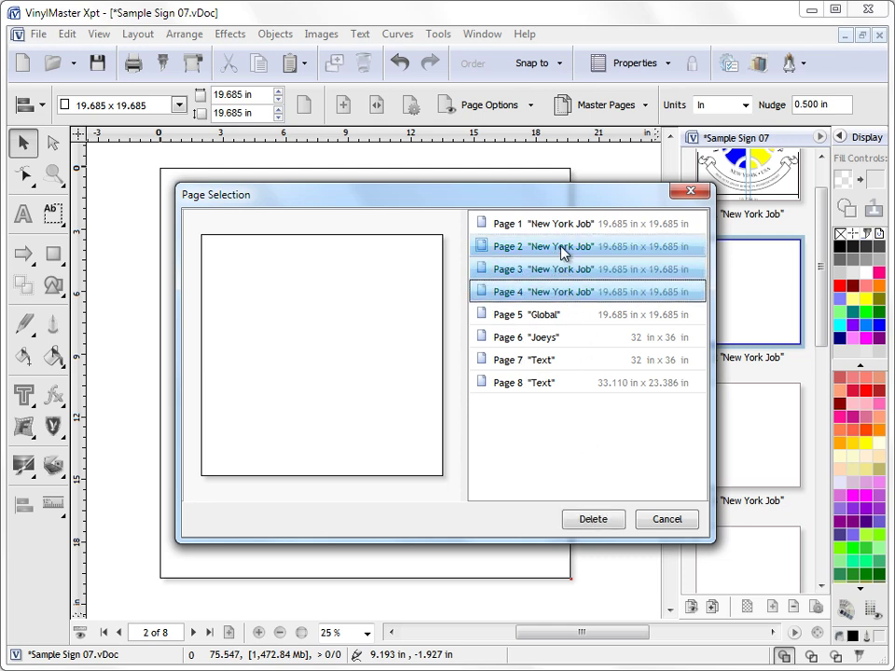
left_click(611, 524)
left_click(750, 440)
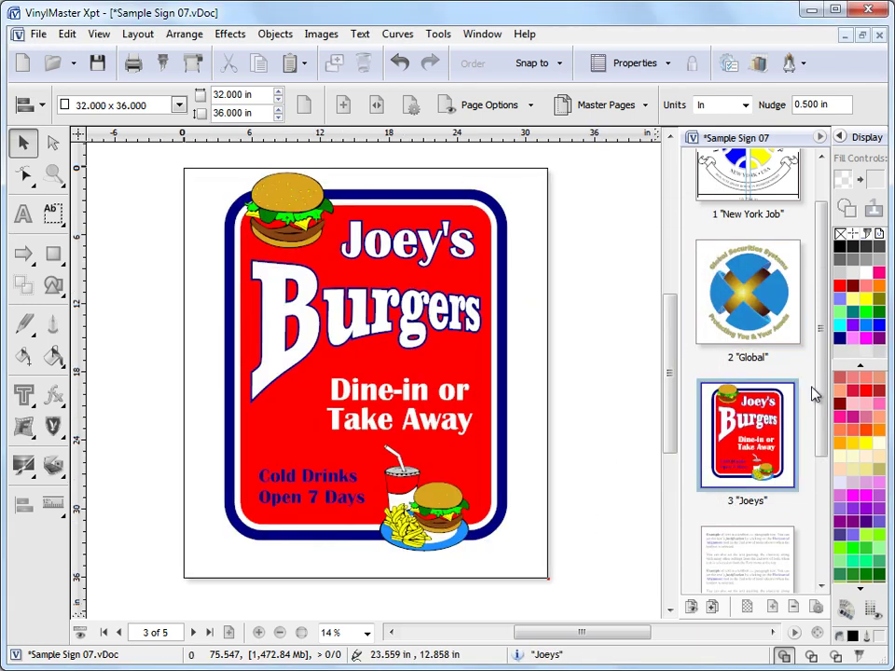
Jump to page 1 New York Job using the page picker
left_click_drag(825, 390, 823, 494)
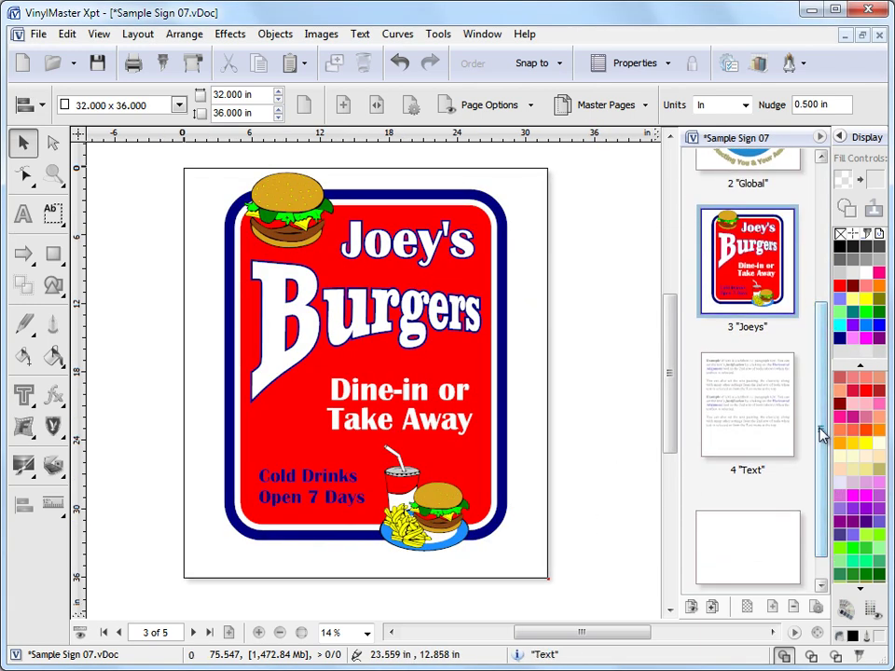
left_click_drag(821, 397, 821, 290)
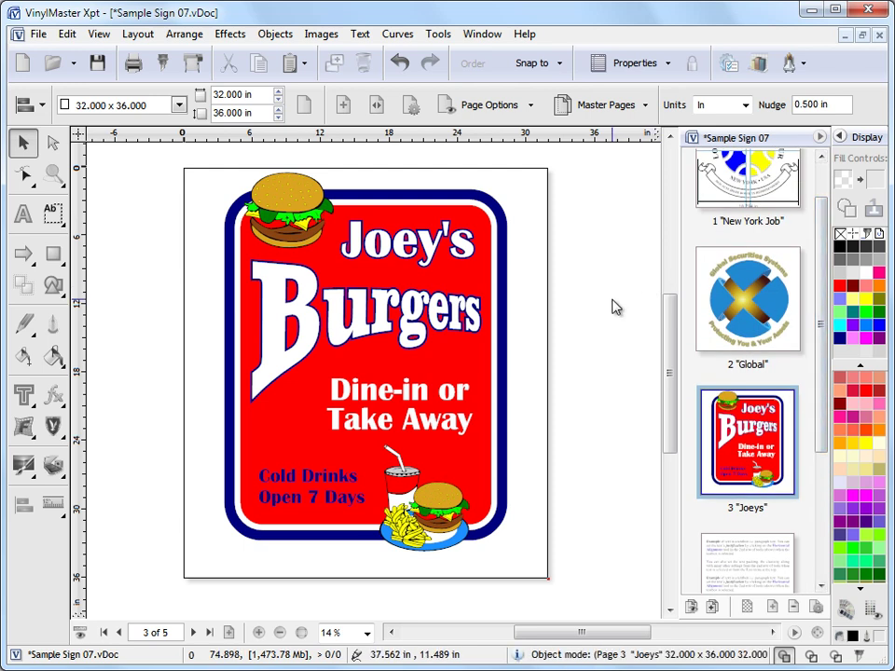
left_click(386, 116)
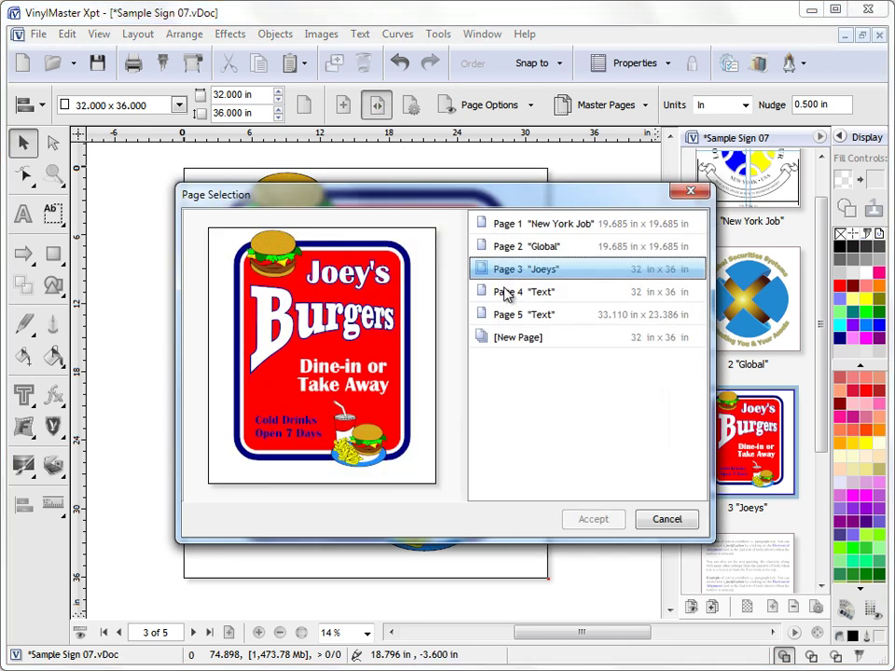
left_click(550, 225)
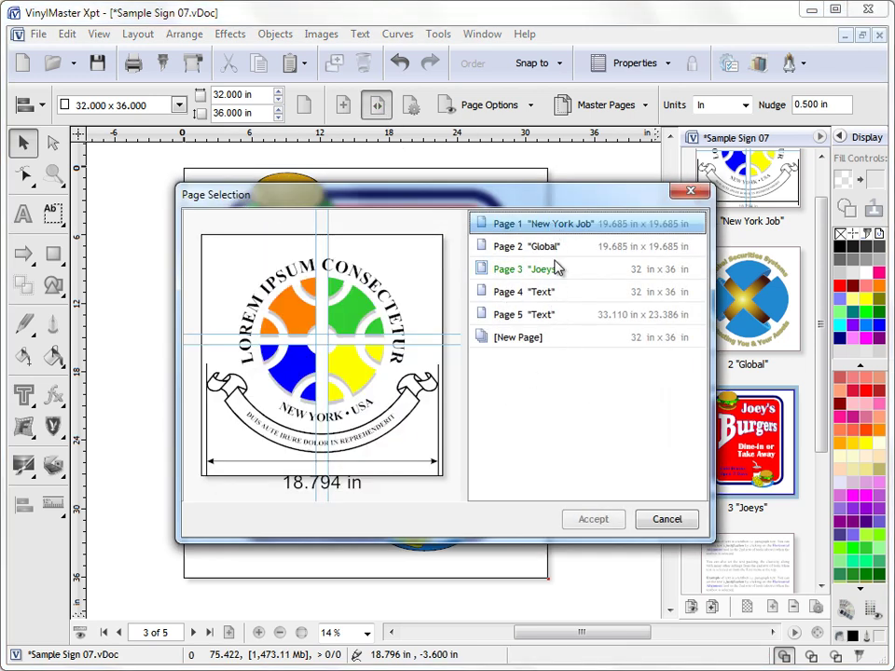
left_click(585, 517)
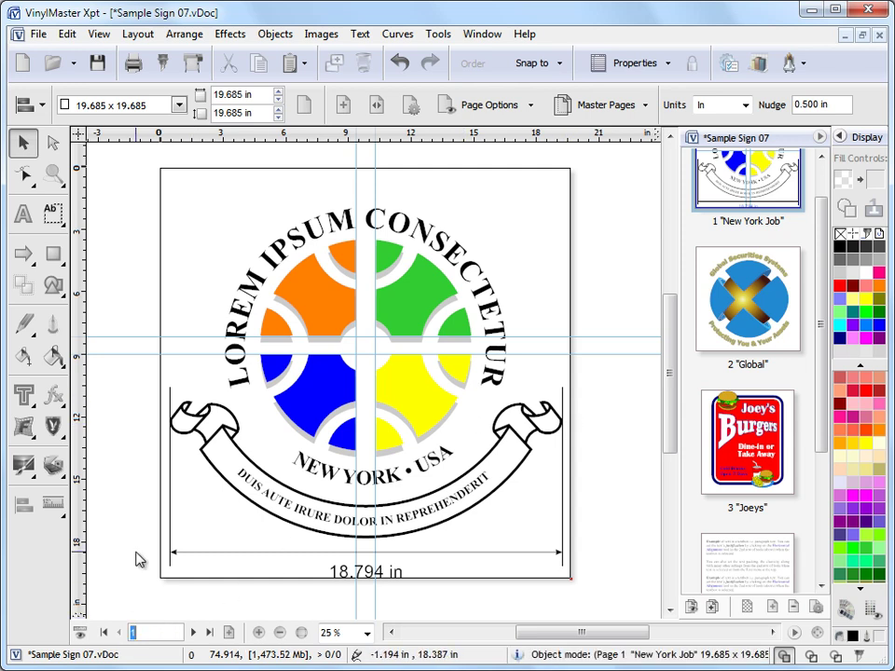
Enter page 3 to show the Joey's Burgers sign, then dismiss the Layout menu
type("3")
key("Return")
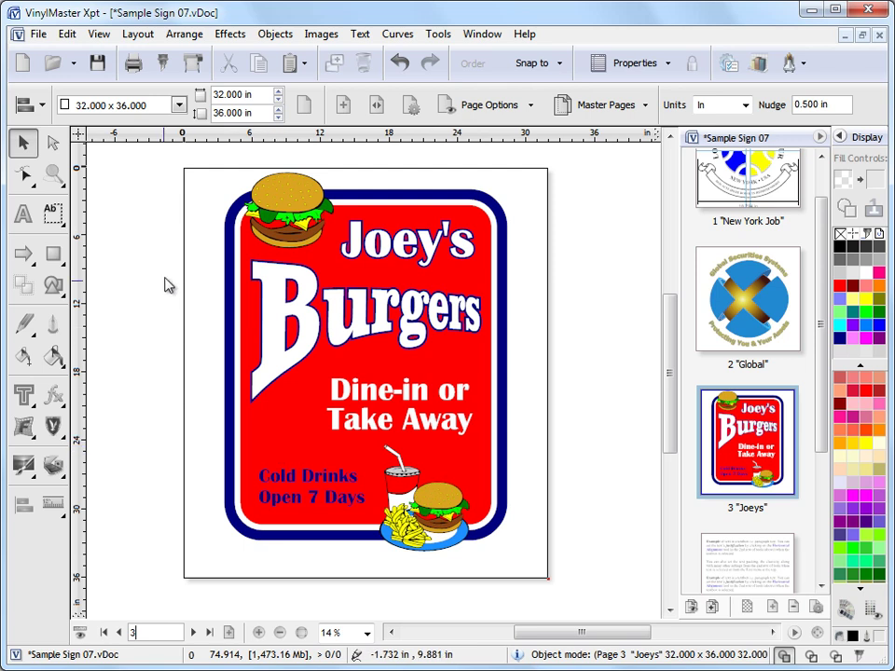
left_click(140, 36)
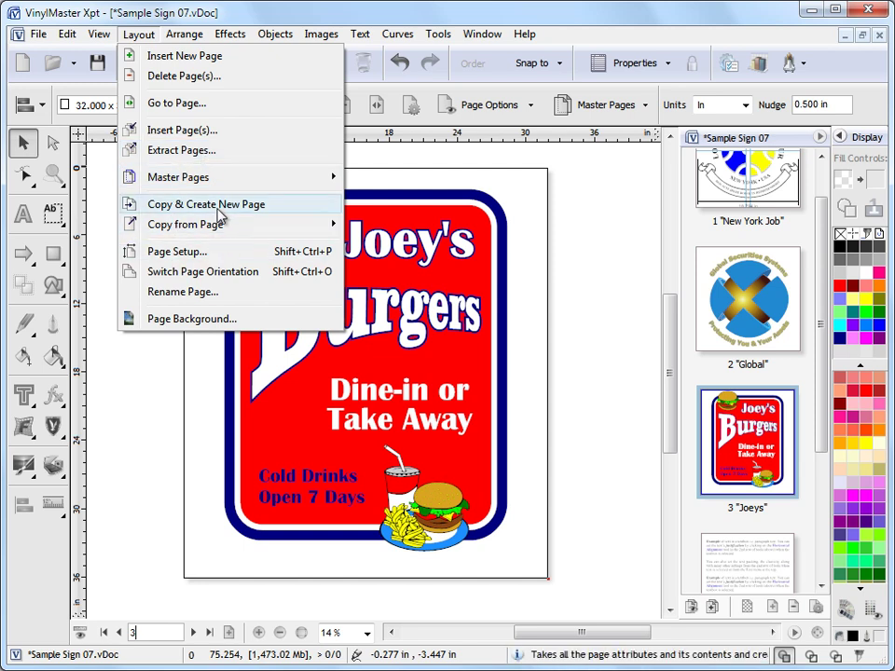
left_click(434, 184)
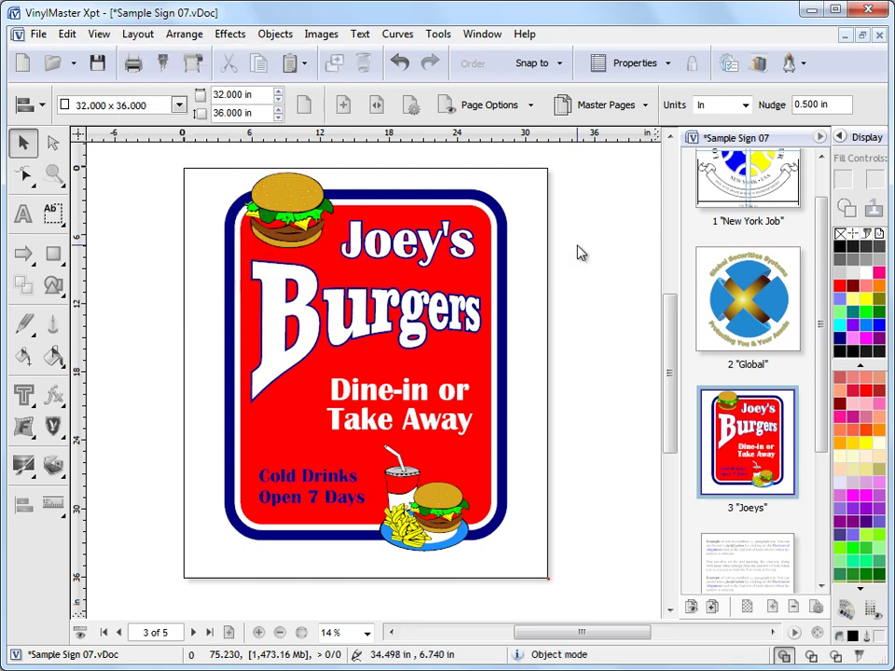
Jump to the last page, the blank A1 page 5
scroll(811, 335, "down", 3)
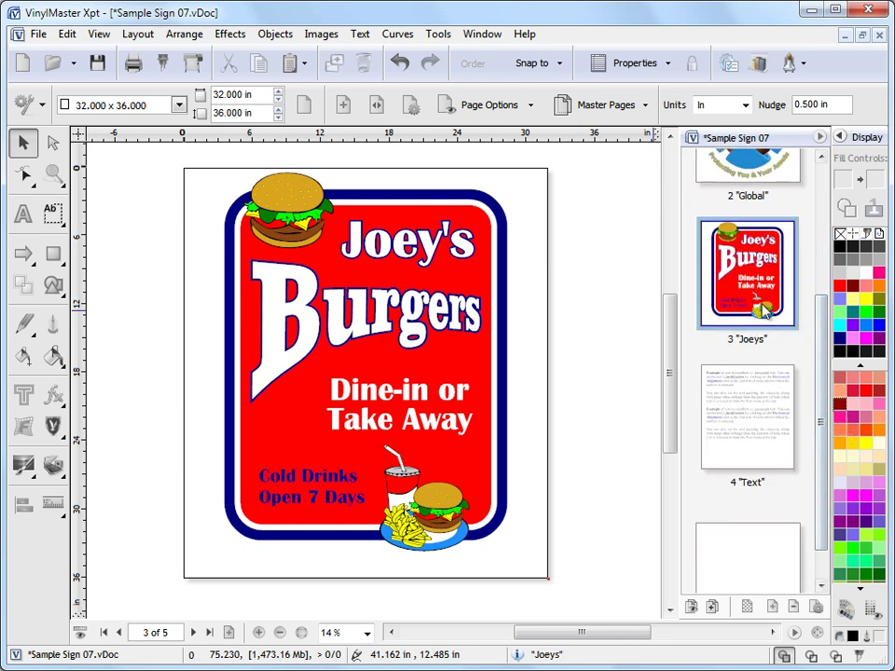
left_click(211, 633)
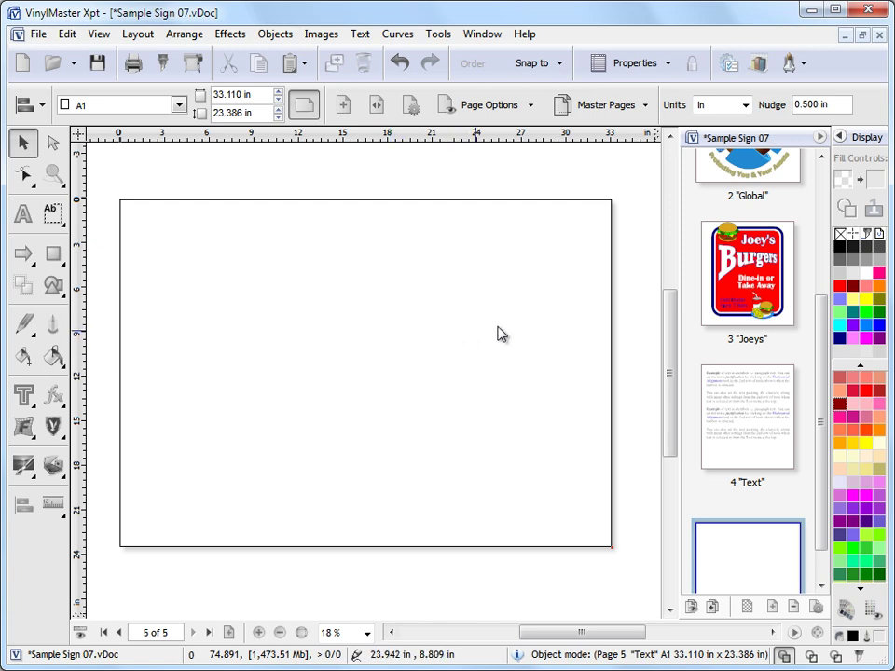
scroll(824, 334, "up", 5)
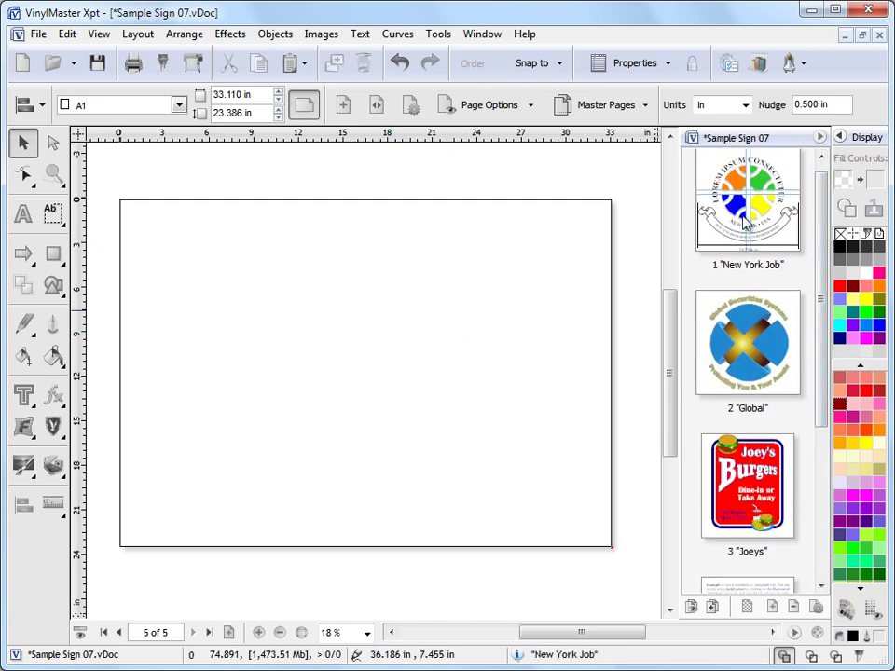
Copy page 1's guides onto page 5 via Layout > Copy from Page > Guides, then return to page 1
left_click(145, 39)
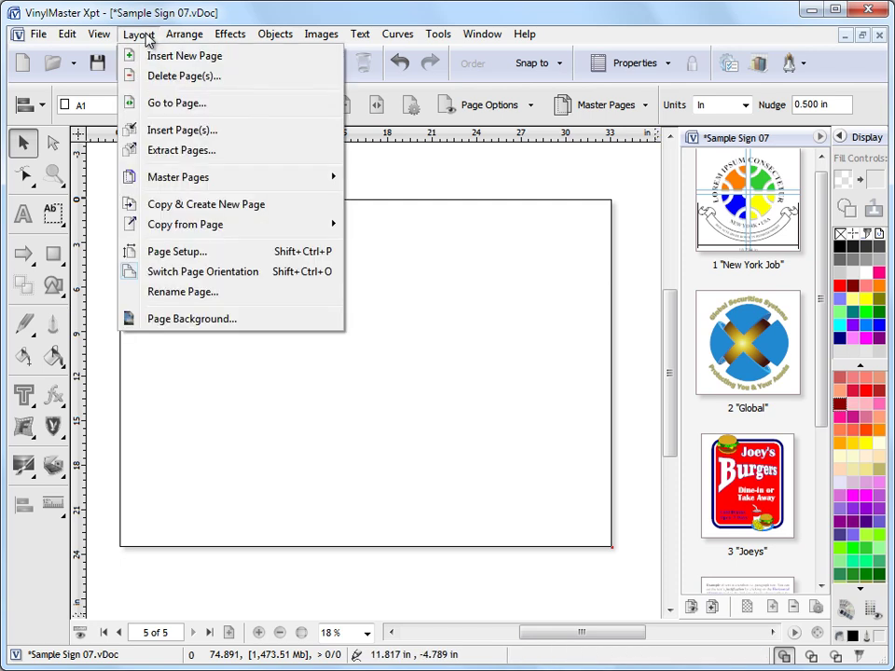
mouse_move(207, 227)
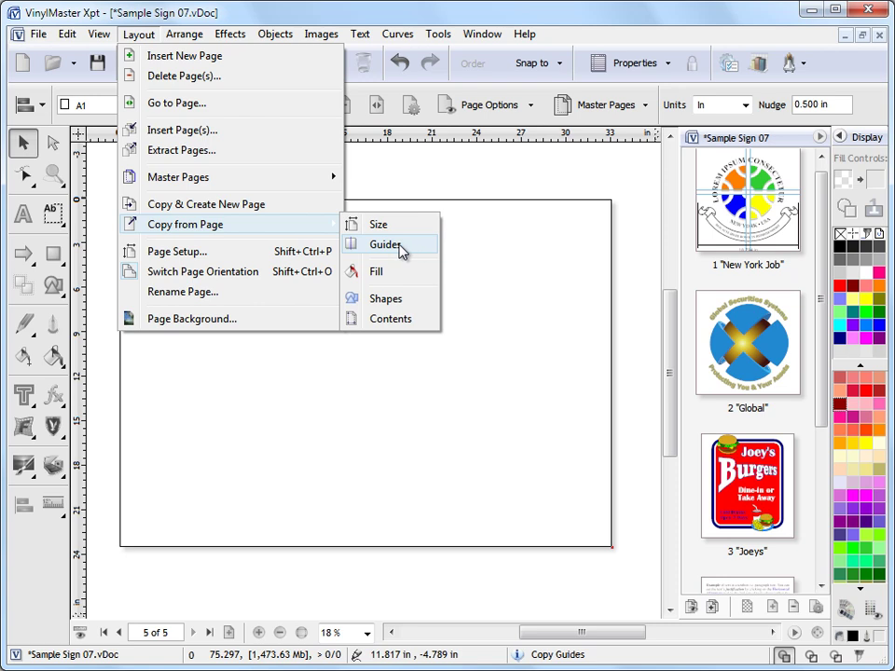
left_click(385, 244)
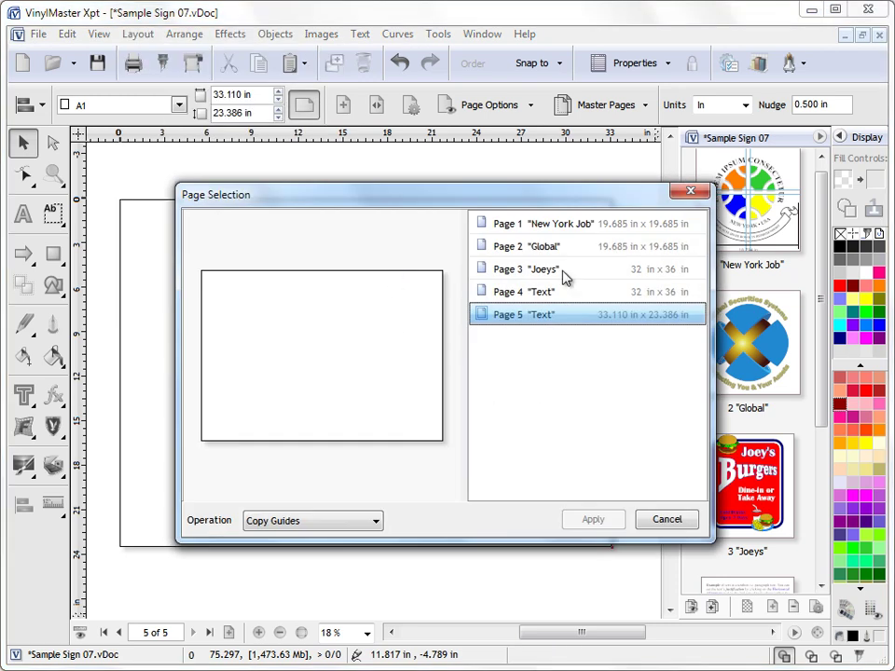
left_click(558, 227)
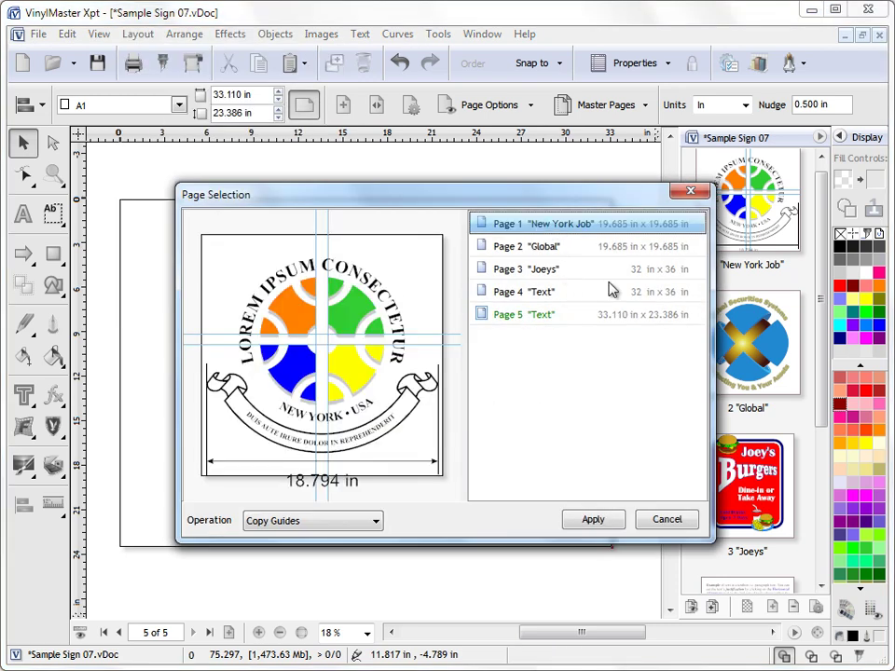
left_click(594, 520)
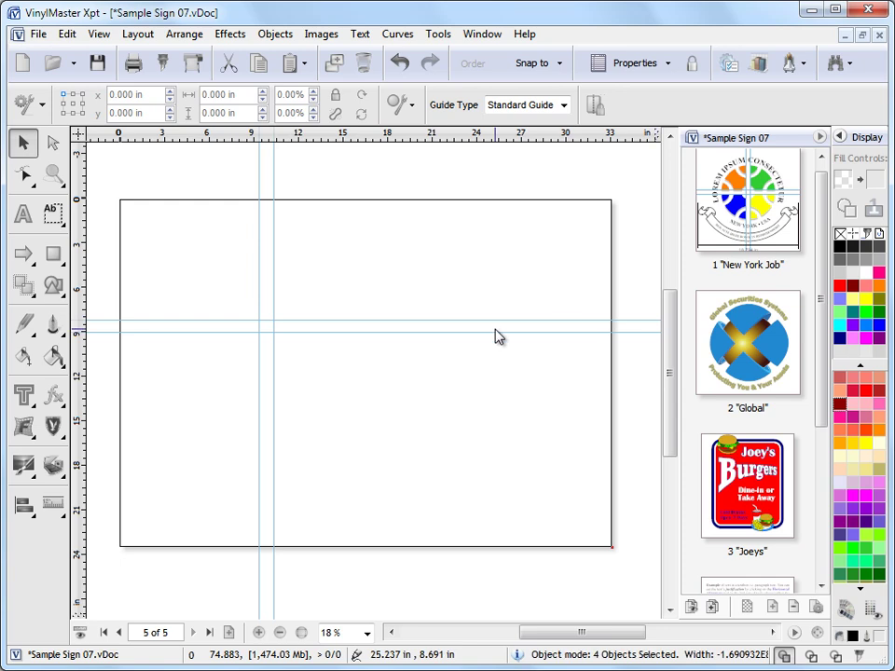
key("ctrl+Home")
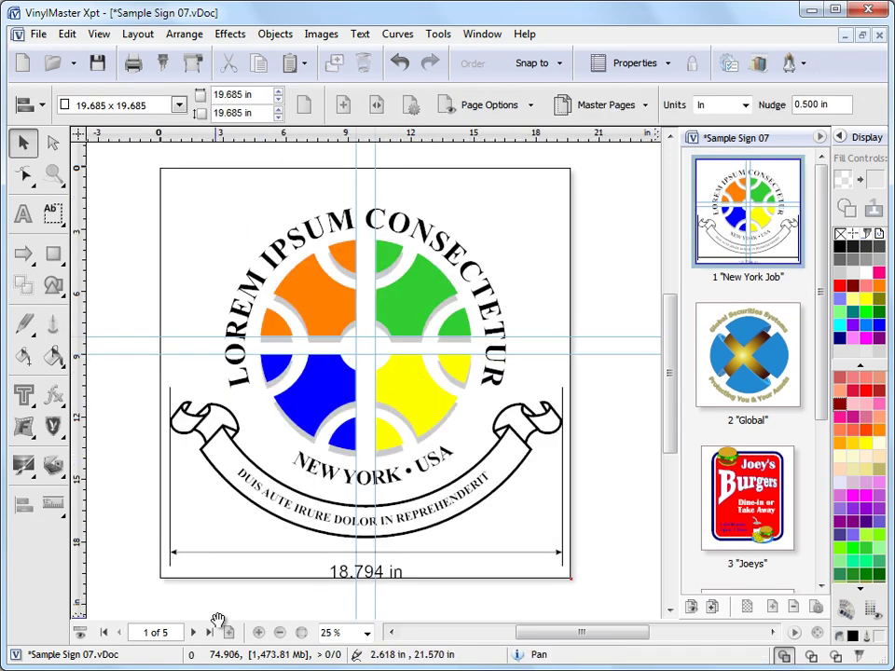
Add a blank page 6 and copy page 1's guide lines onto it
left_click(229, 633)
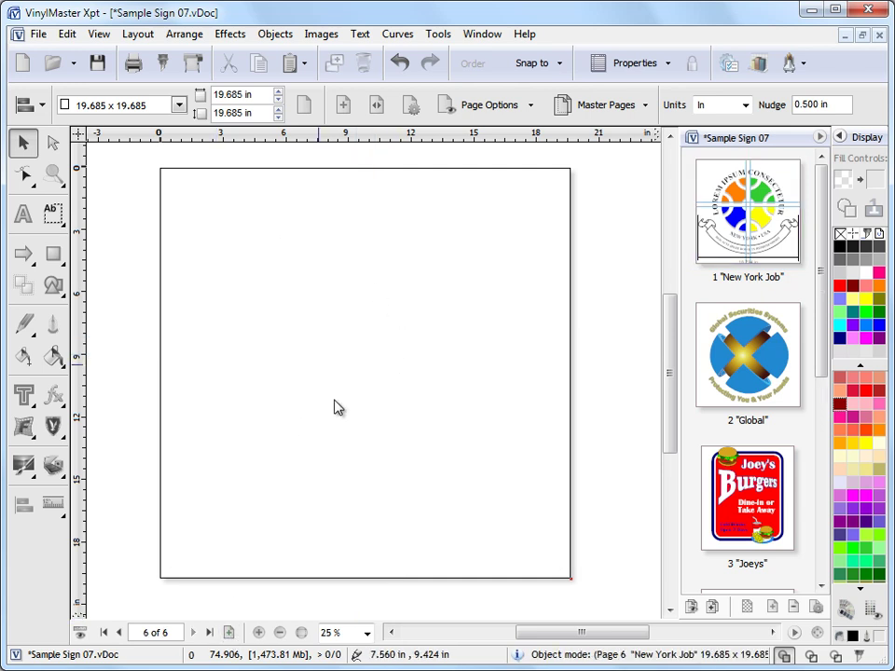
left_click(136, 35)
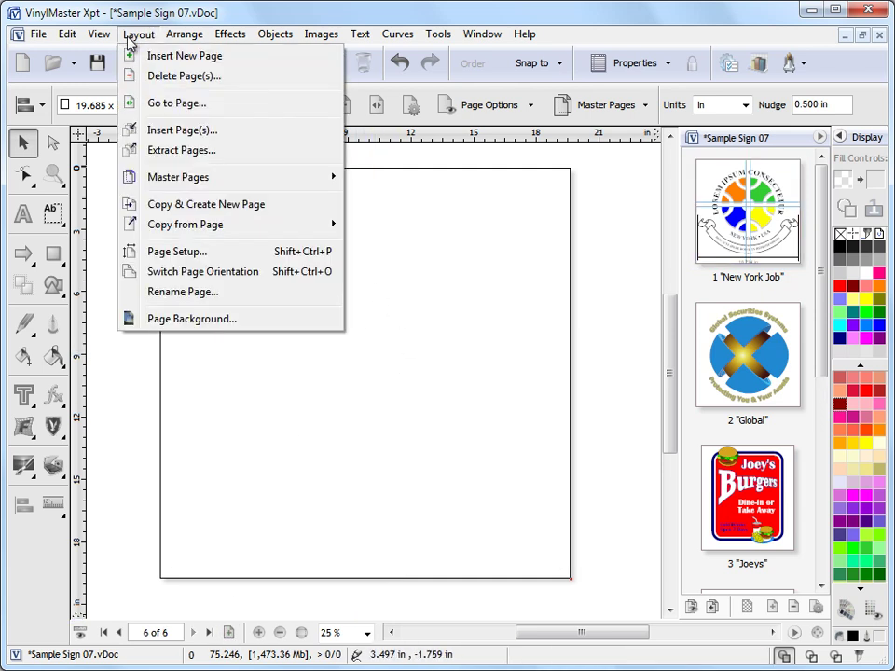
mouse_move(212, 230)
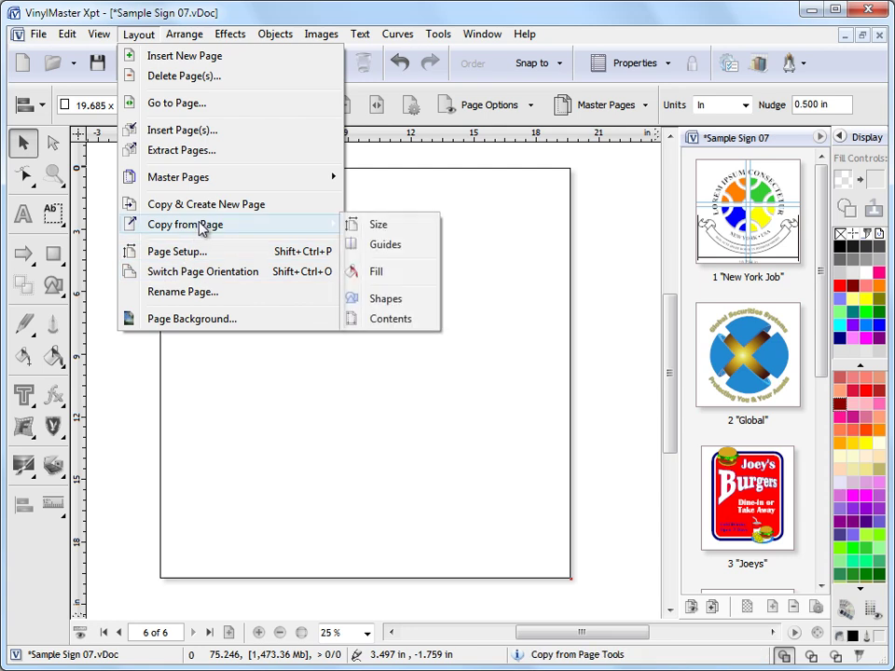
left_click(384, 244)
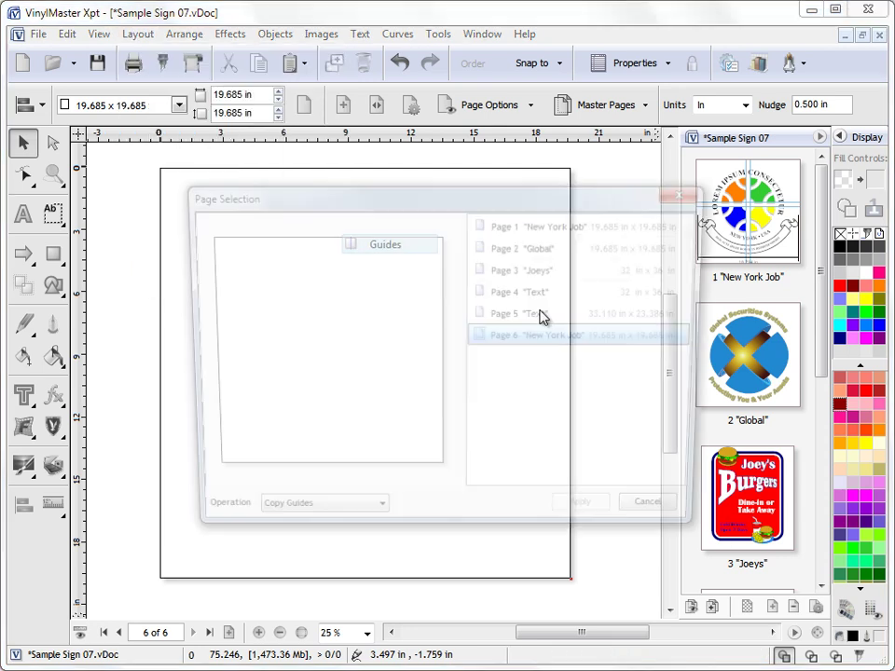
left_click(545, 224)
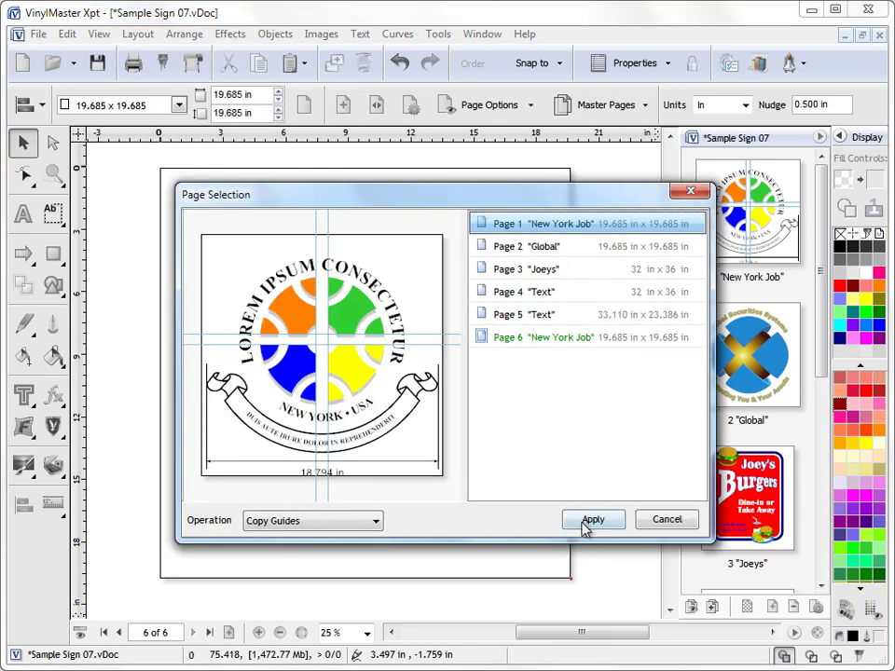
left_click(586, 524)
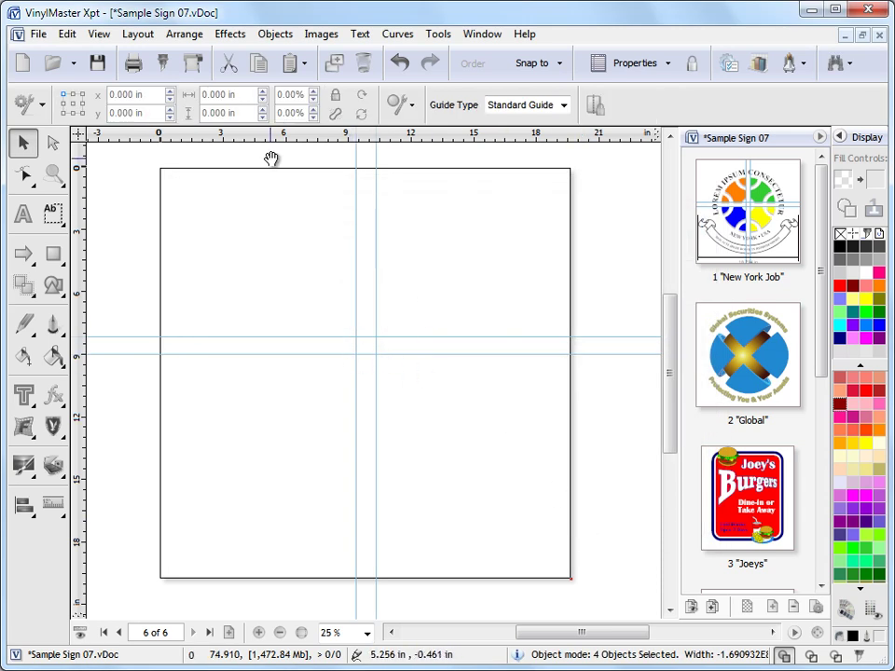
left_click(142, 36)
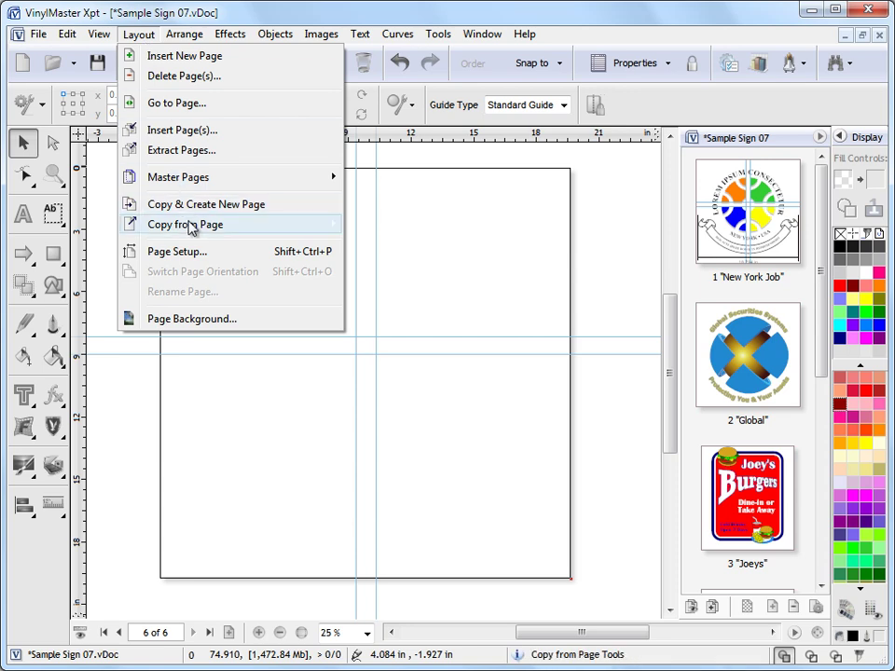
Copy page 1's New York Job logo shapes onto page 6
mouse_move(241, 228)
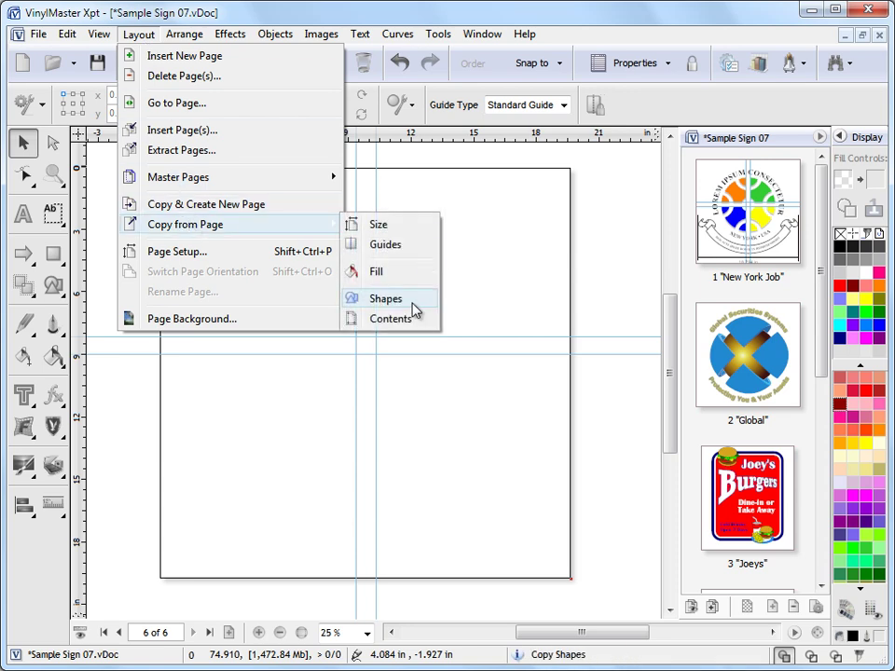
left_click(385, 298)
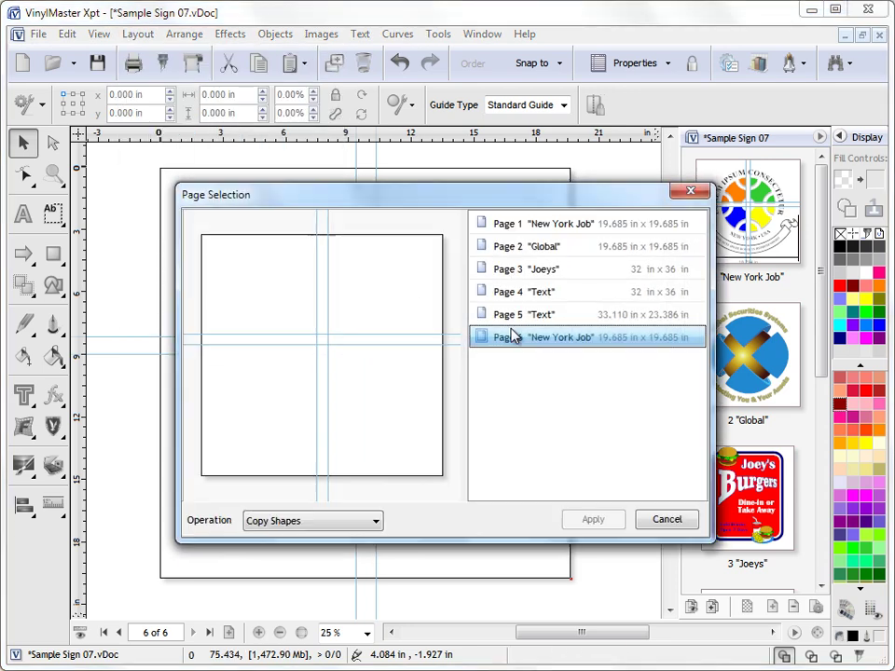
left_click(539, 227)
left_click(601, 521)
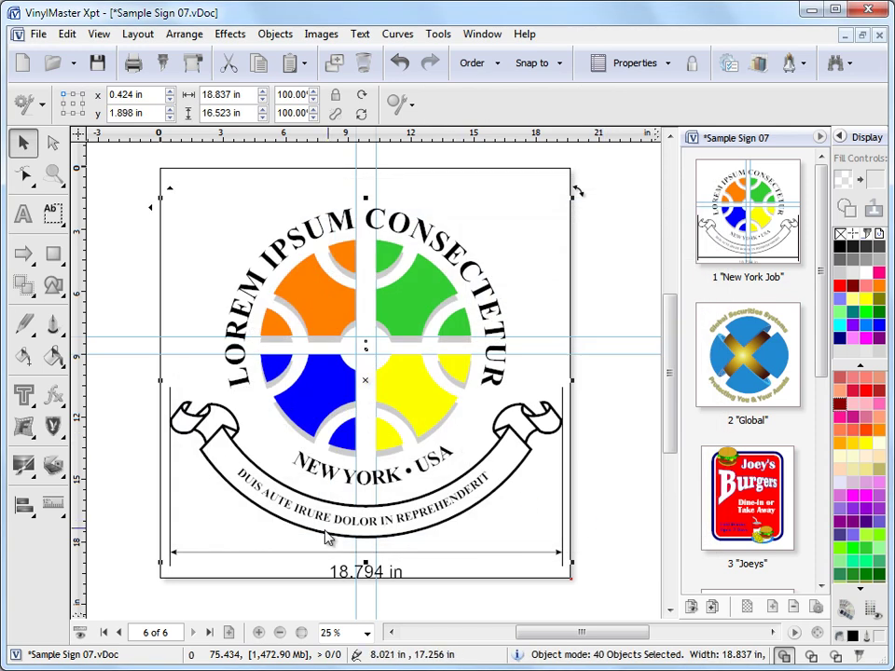
Compare pages 2, 6 and 1 in the thumbnails to confirm the copy, ending on page 6
left_click(819, 280)
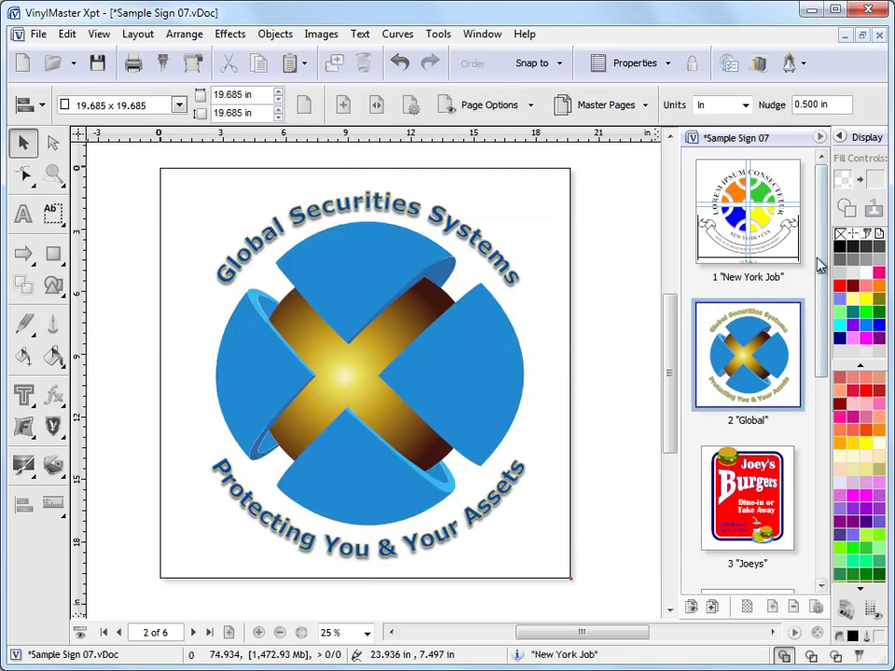
left_click_drag(824, 255, 819, 457)
left_click(762, 485)
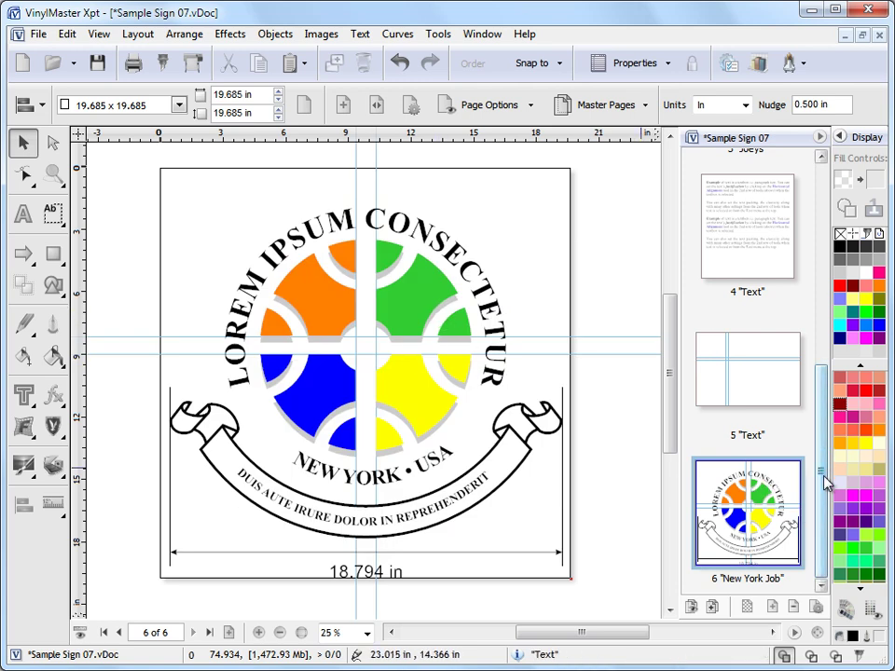
left_click_drag(824, 484, 819, 250)
left_click(791, 224)
scroll(819, 304, "down", 5)
left_click(791, 520)
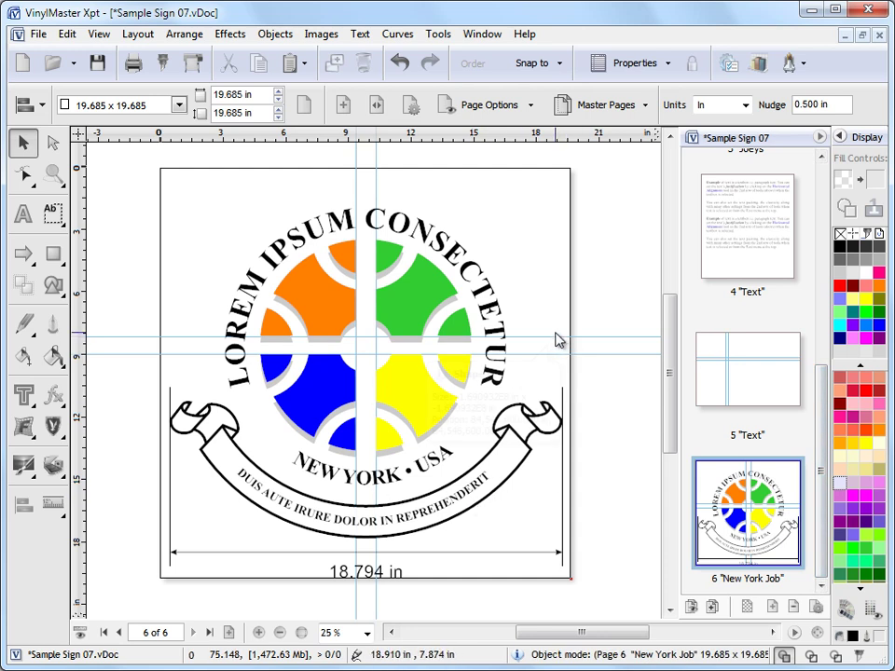
Browse pages 2, 3 and 1 in the thumbnails, ending on page 3, the Joeys sign
left_click_drag(829, 438, 824, 236)
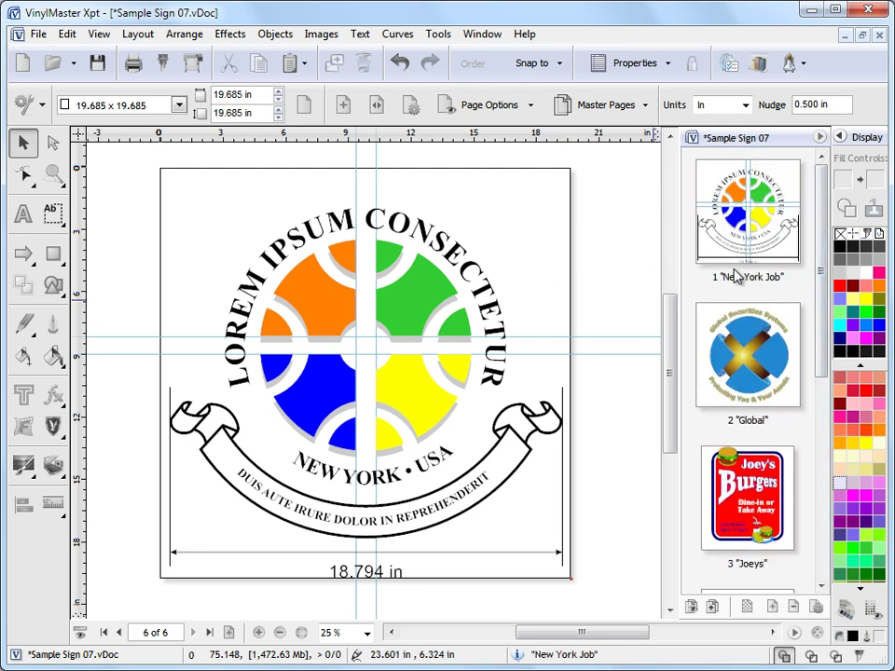
left_click(747, 352)
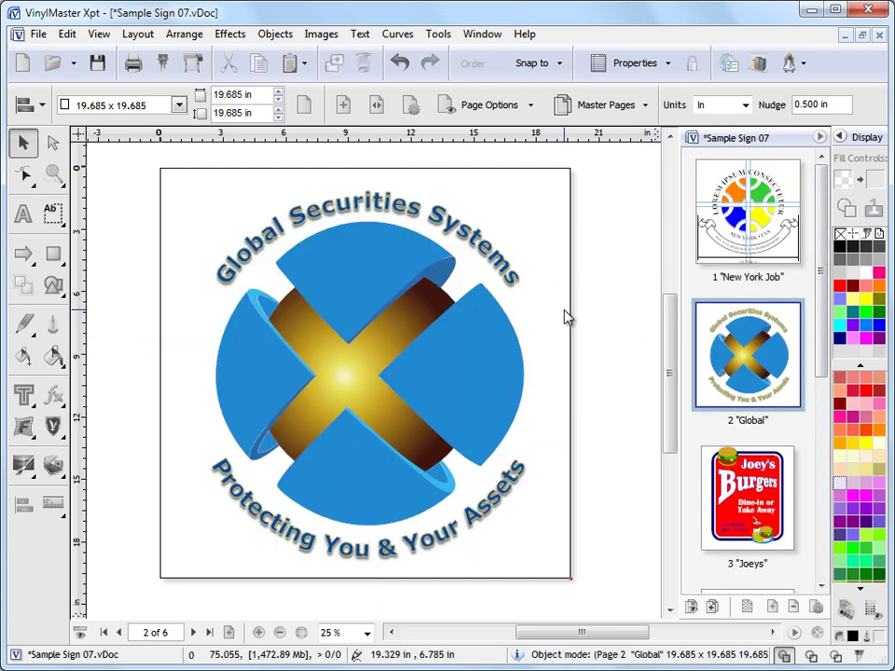
scroll(818, 309, "down", 3)
left_click(747, 410)
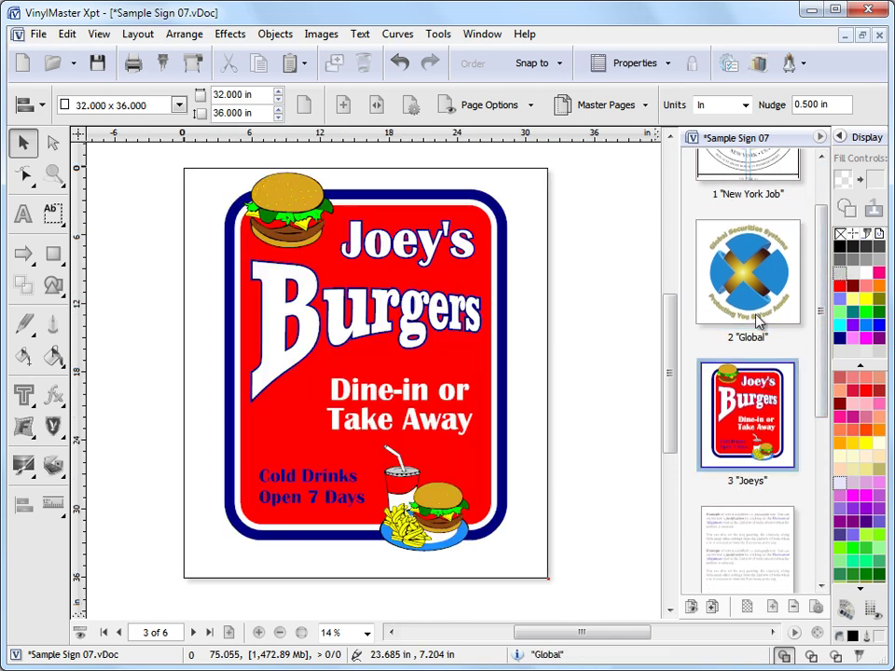
scroll(820, 280, "up", 3)
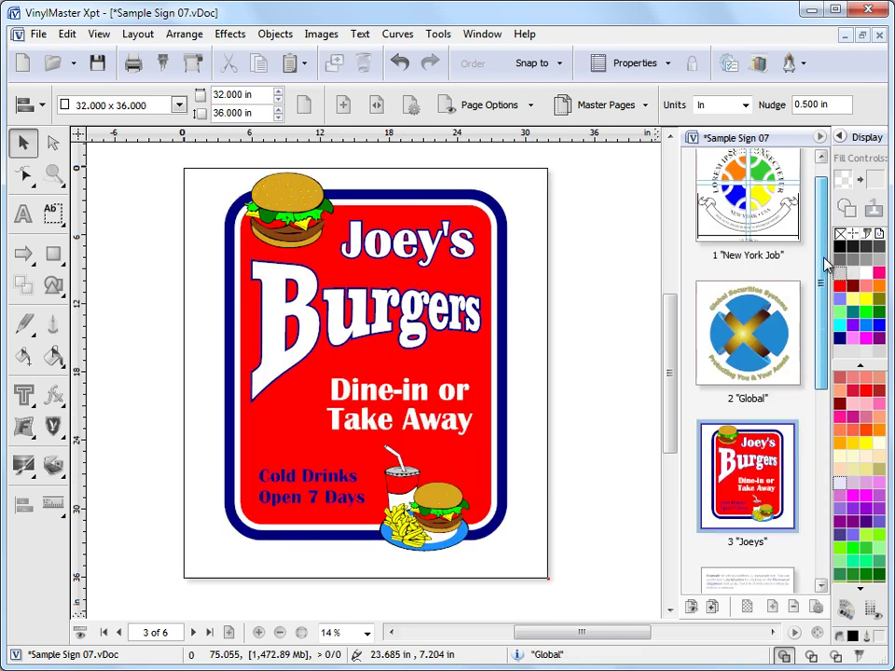
left_click(784, 221)
left_click(747, 354)
left_click(747, 499)
scroll(819, 398, "down", 3)
scroll(821, 290, "up", 3)
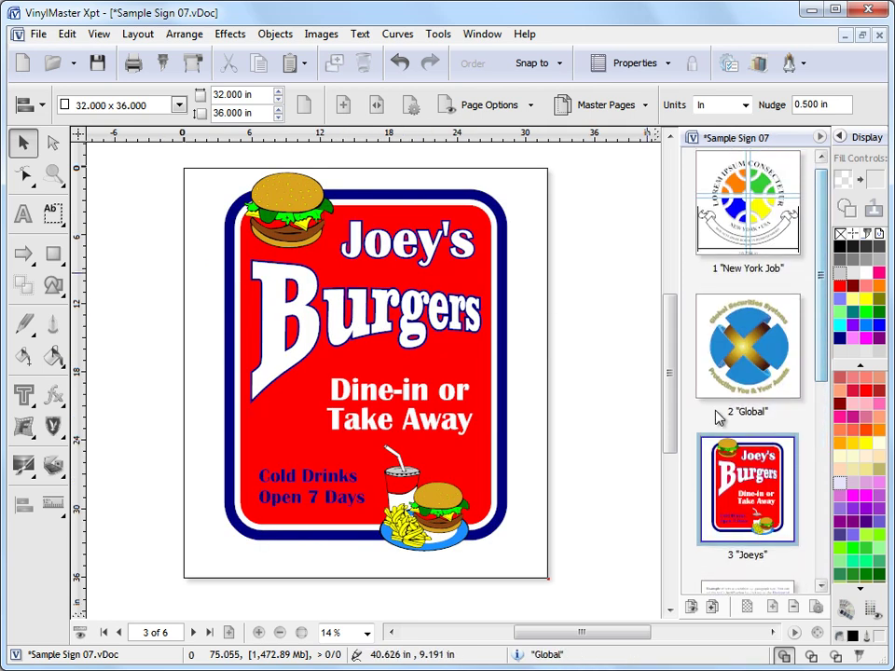
Marquee-select all objects on the Joeys sign, deselect them, and return to page 1
left_click_drag(183, 165, 532, 563)
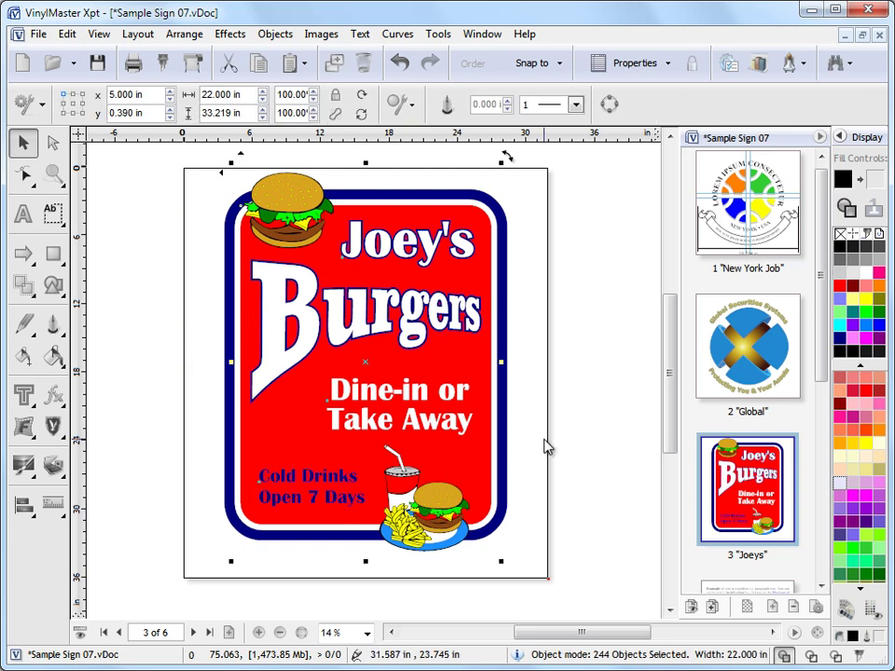
left_click(572, 391)
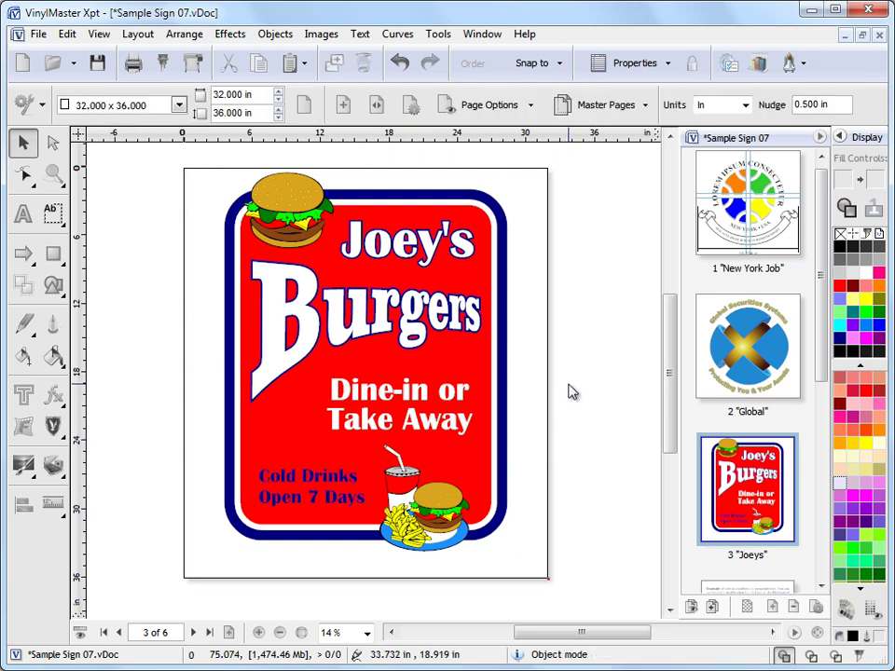
left_click(748, 203)
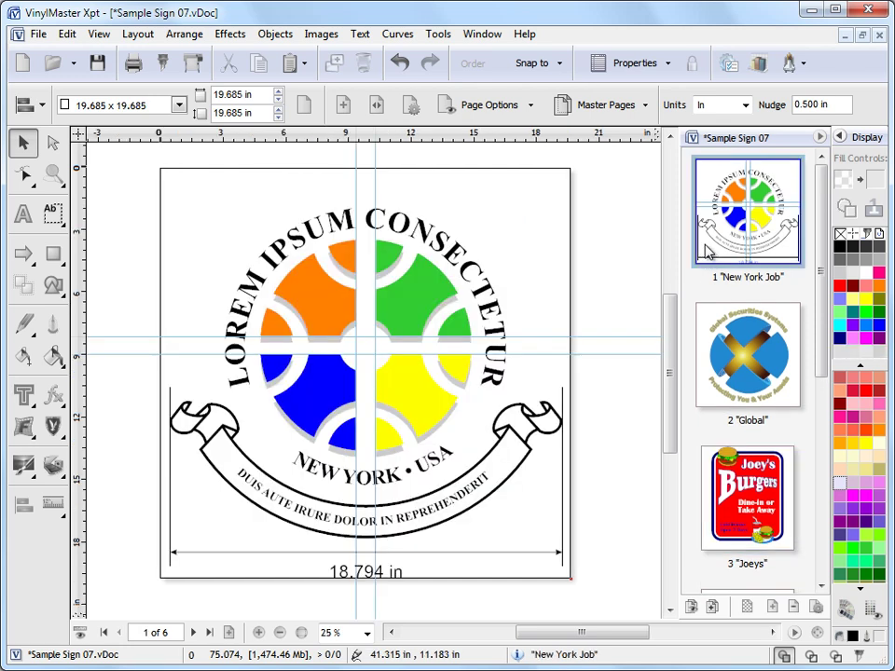
Choose pages 1 through 3 for extraction with Layout > Extract Pages
left_click(150, 40)
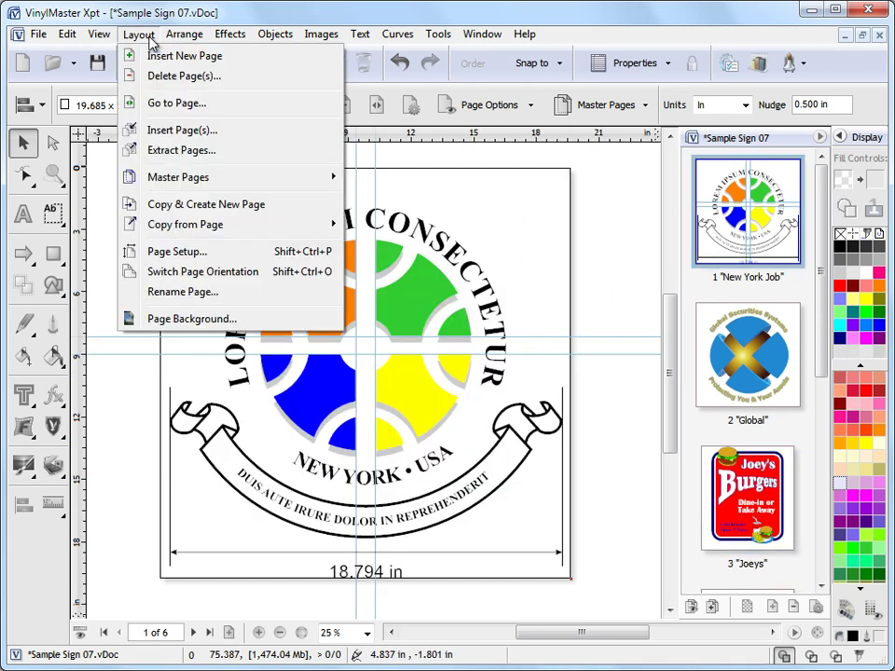
left_click(183, 154)
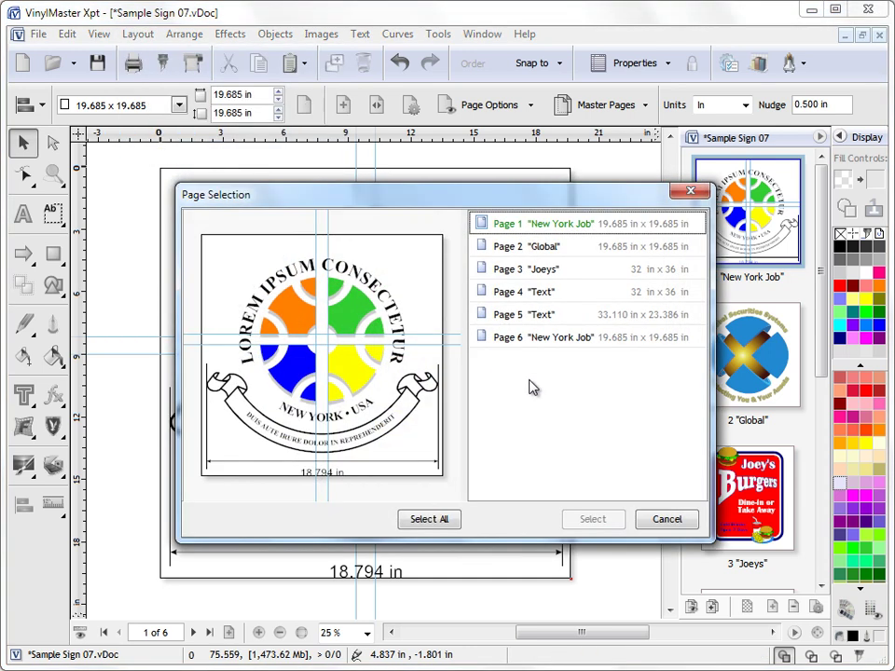
left_click(539, 228)
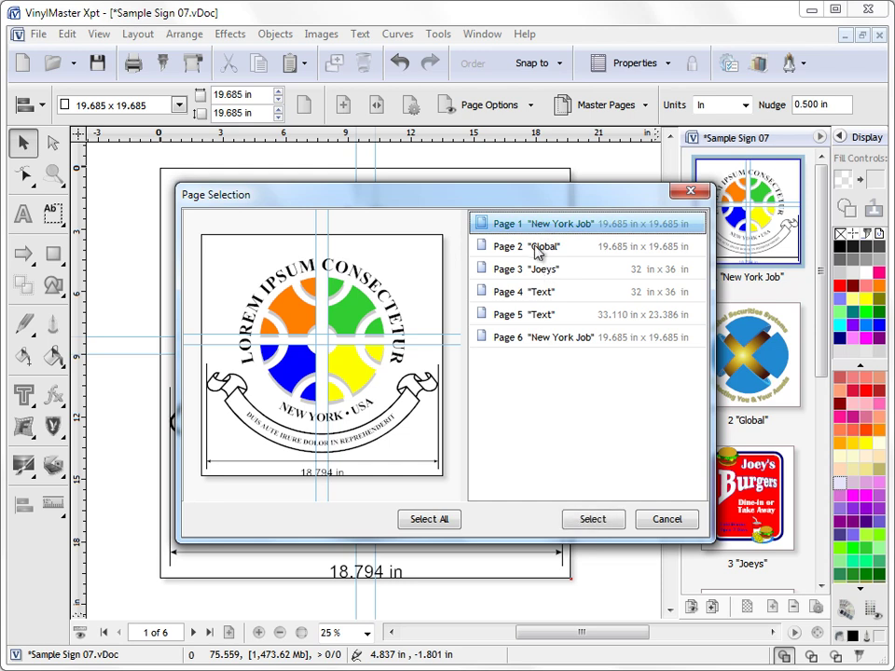
left_click(537, 248, "shift")
key("shift+Down")
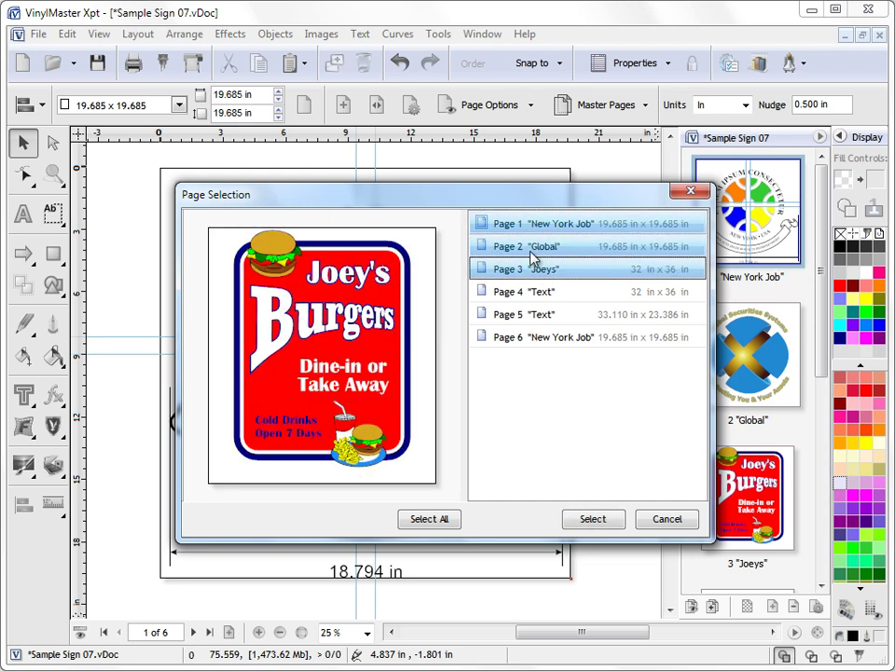
left_click(610, 527)
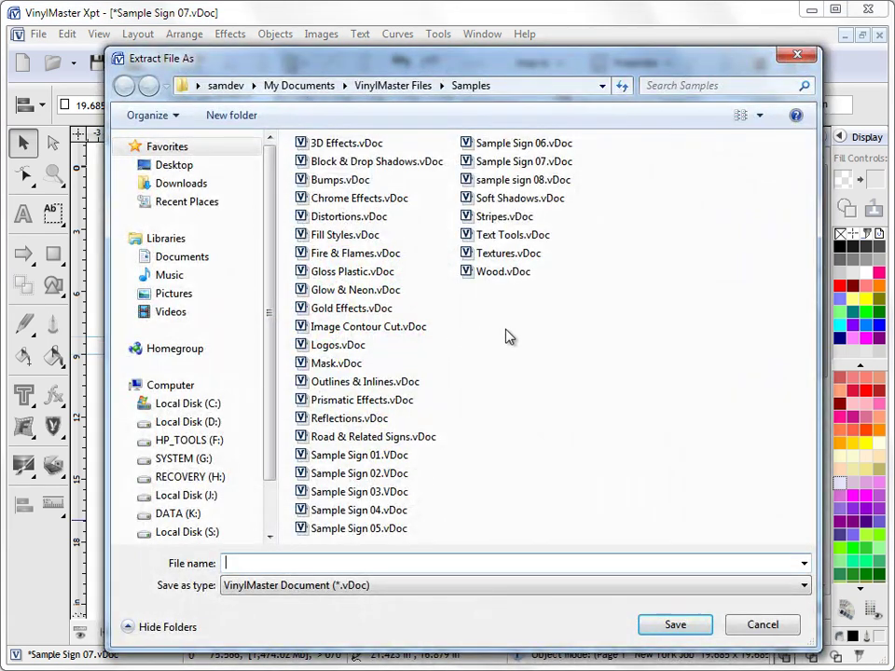
Save the extracted pages as sample sign 09.vDoc in the Samples folder
left_click(486, 184)
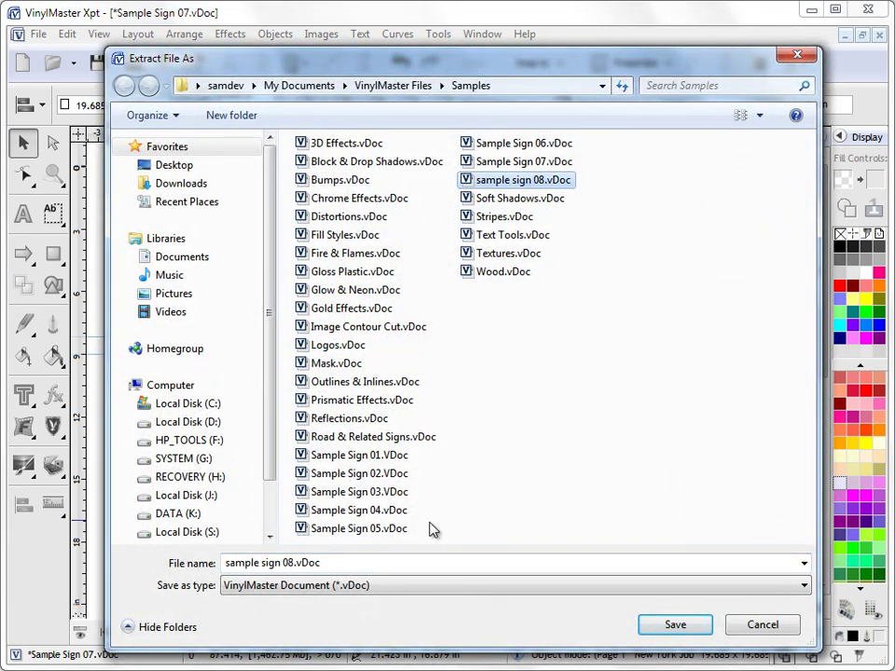
left_click(284, 563)
left_click_drag(284, 562, 225, 562)
left_click(289, 562)
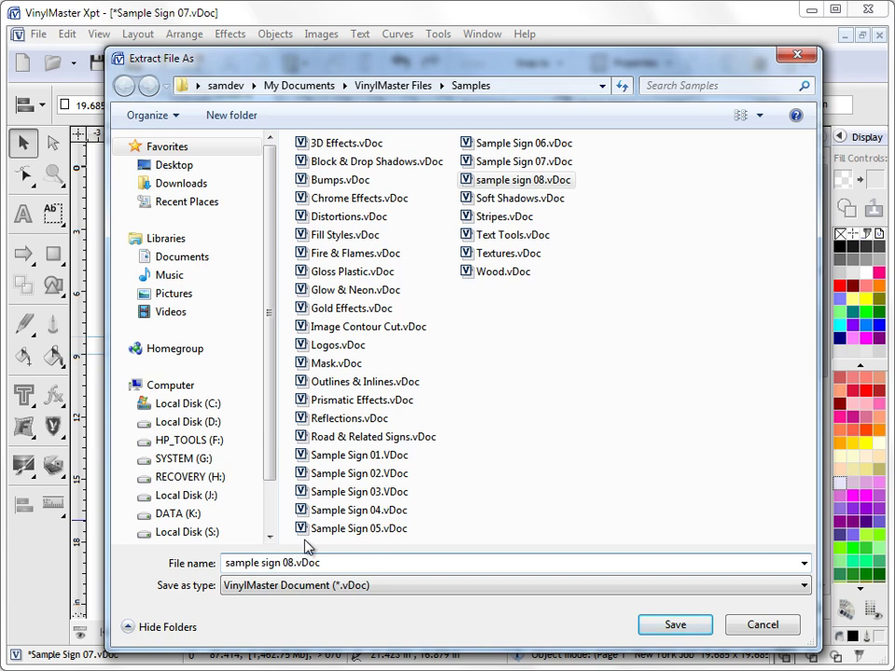
type("9")
left_click(673, 624)
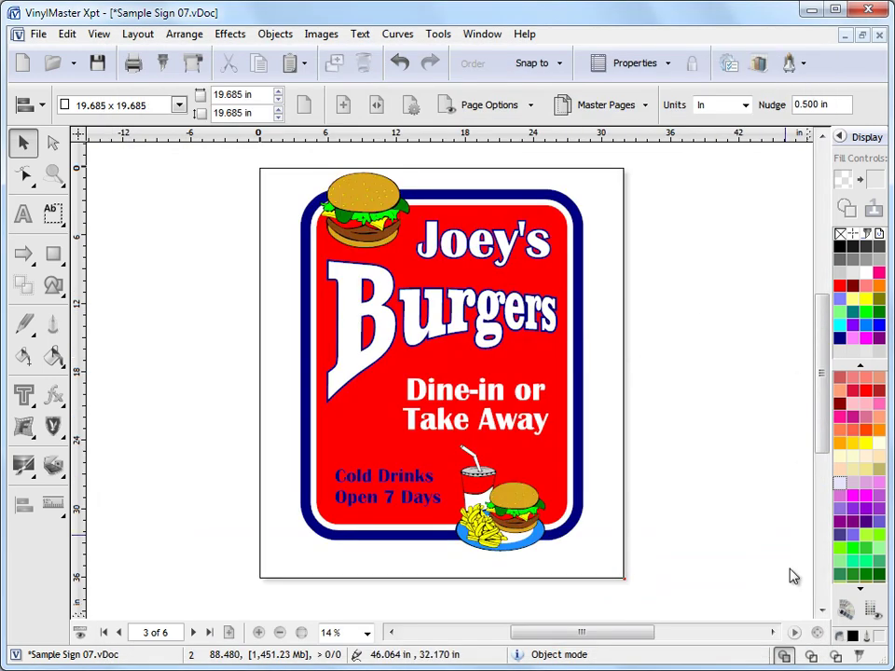
Show the page thumbnails and check the Window menu's list of open documents
left_click(795, 632)
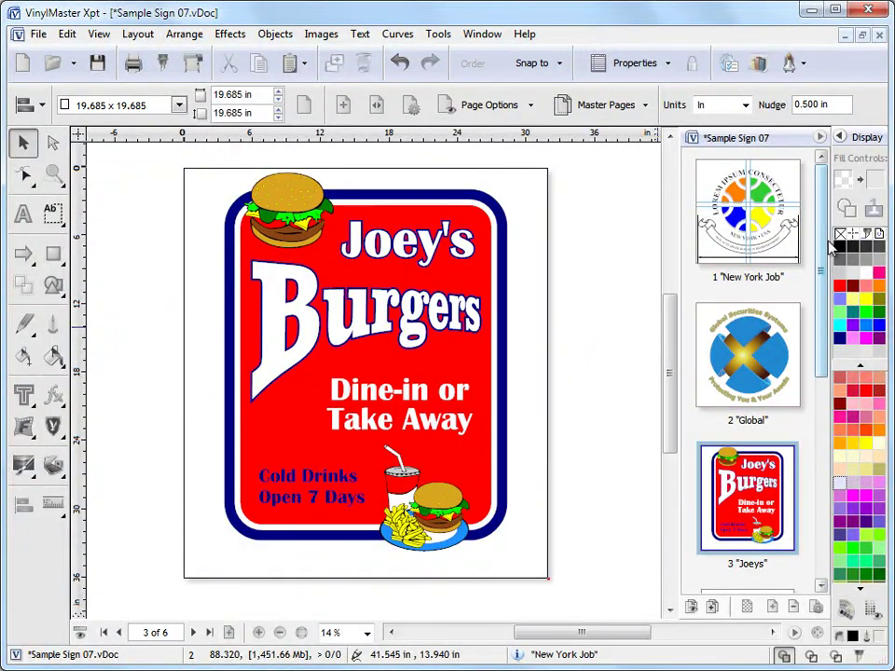
left_click_drag(823, 248, 633, 260)
left_click(468, 35)
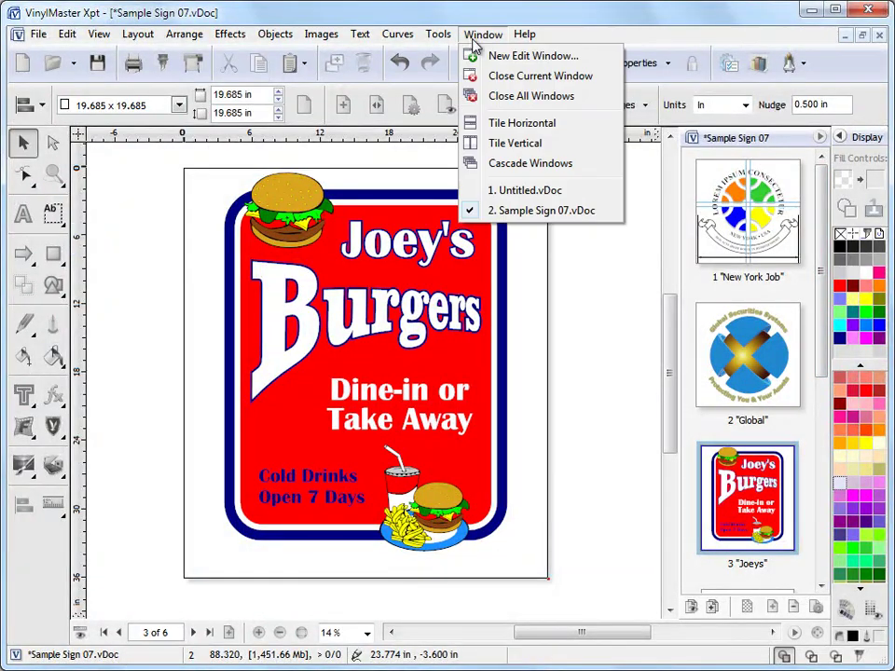
key("Escape")
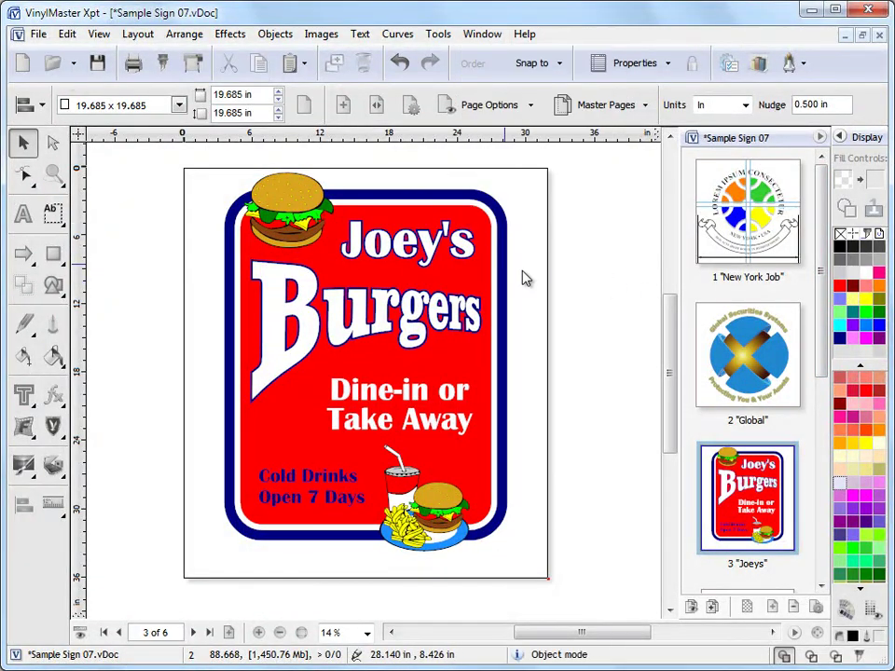
Browse the Open dialog and pick sample sign 09.vDoc
left_click(53, 62)
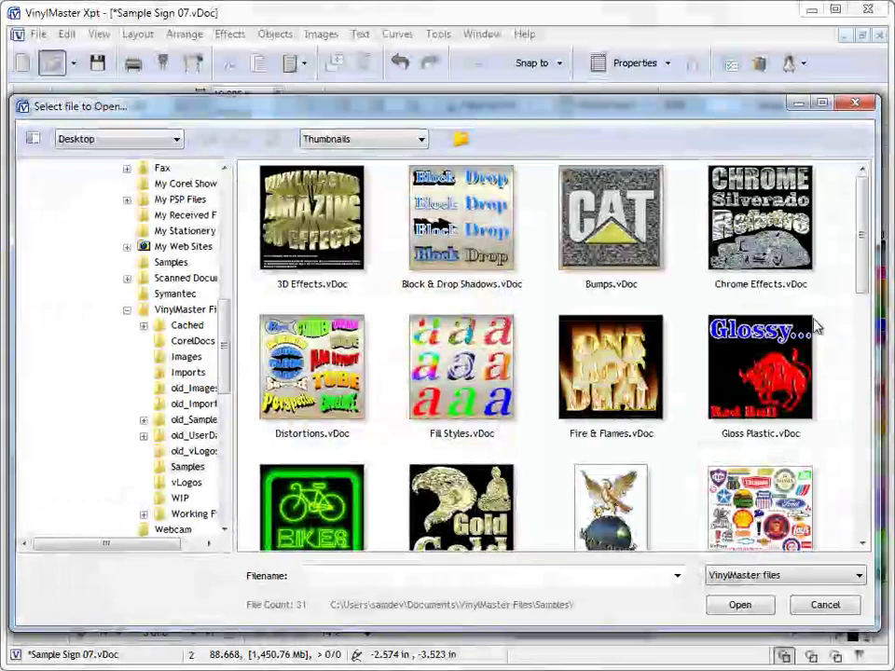
left_click(819, 608)
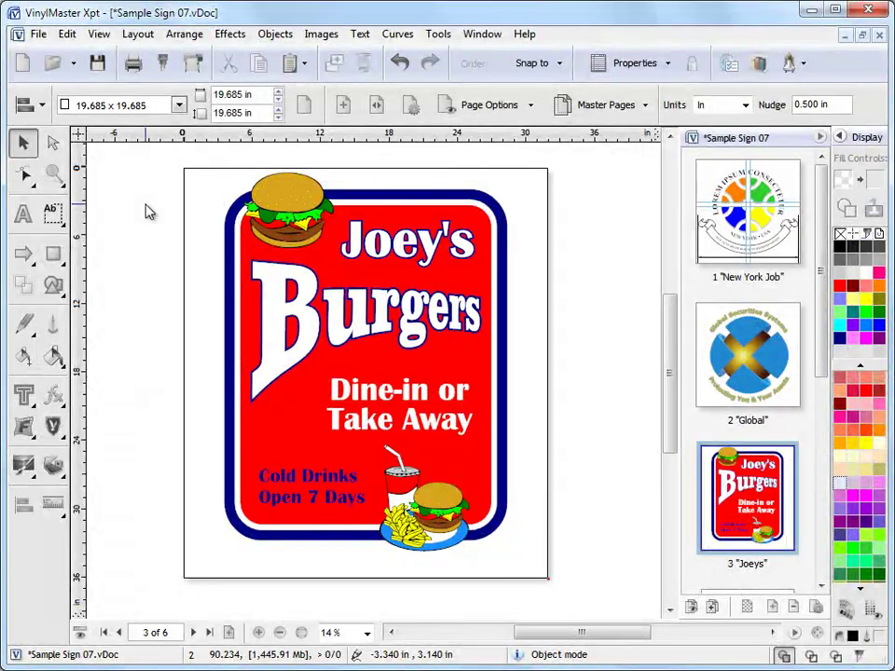
left_click(52, 63)
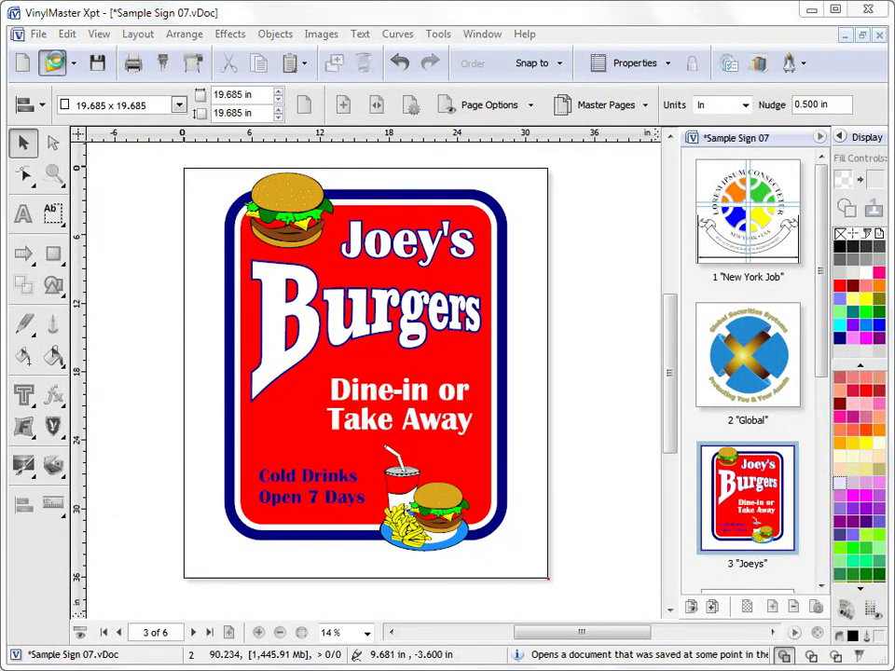
left_click_drag(867, 292, 852, 527)
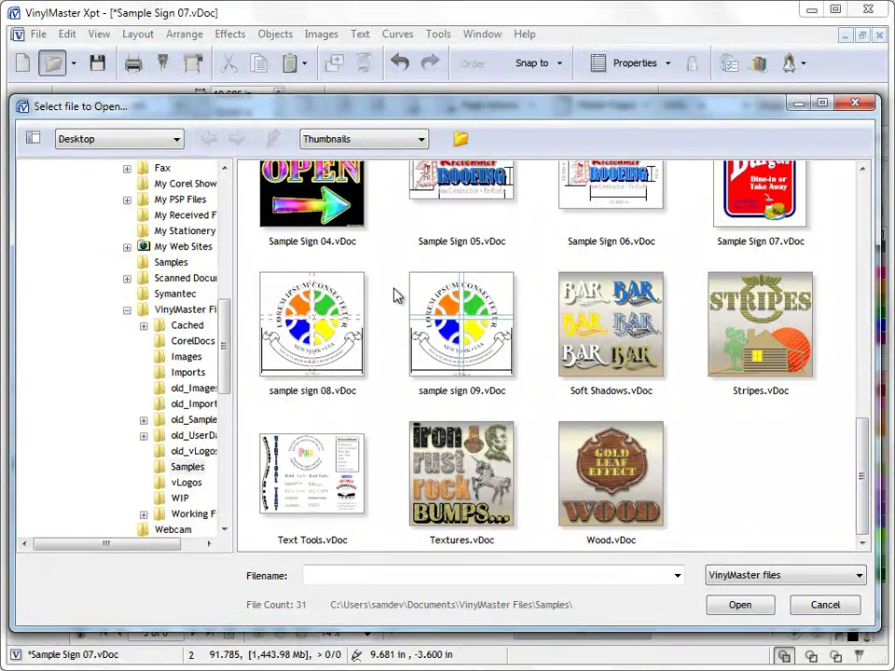
left_click(464, 371)
Open sample sign 09, maximize its window, and view its New York Job, Global and Joeys page thumbnails
left_click(739, 604)
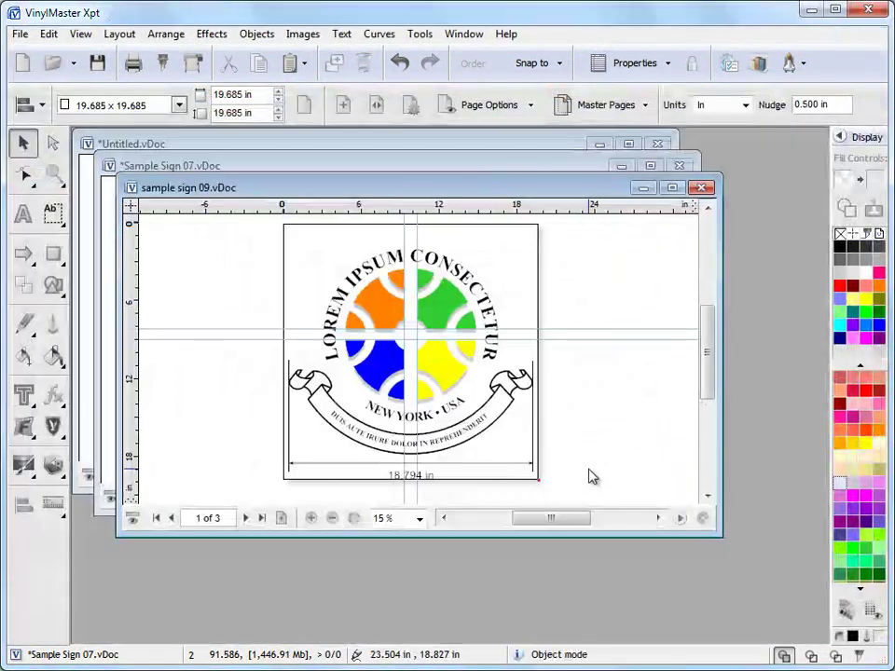
left_click(672, 188)
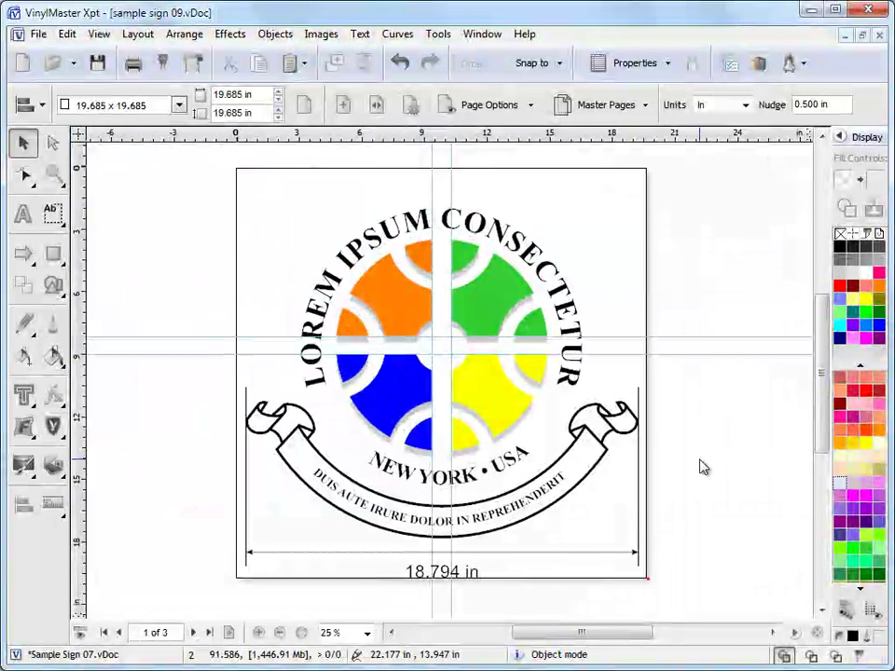
left_click(794, 631)
left_click(755, 499)
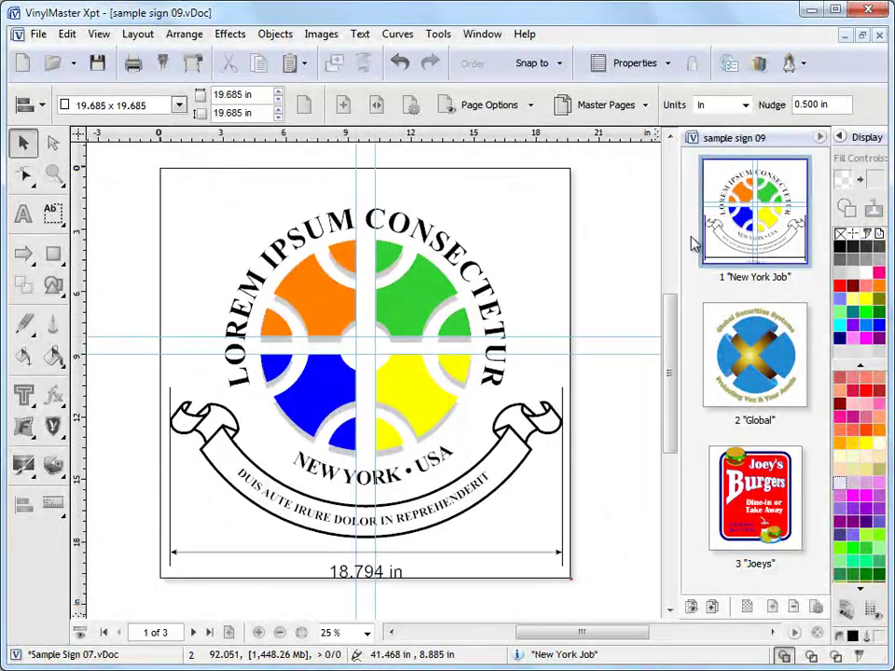
Inspect the page size list and Layout menu, closing both without changes
left_click(179, 106)
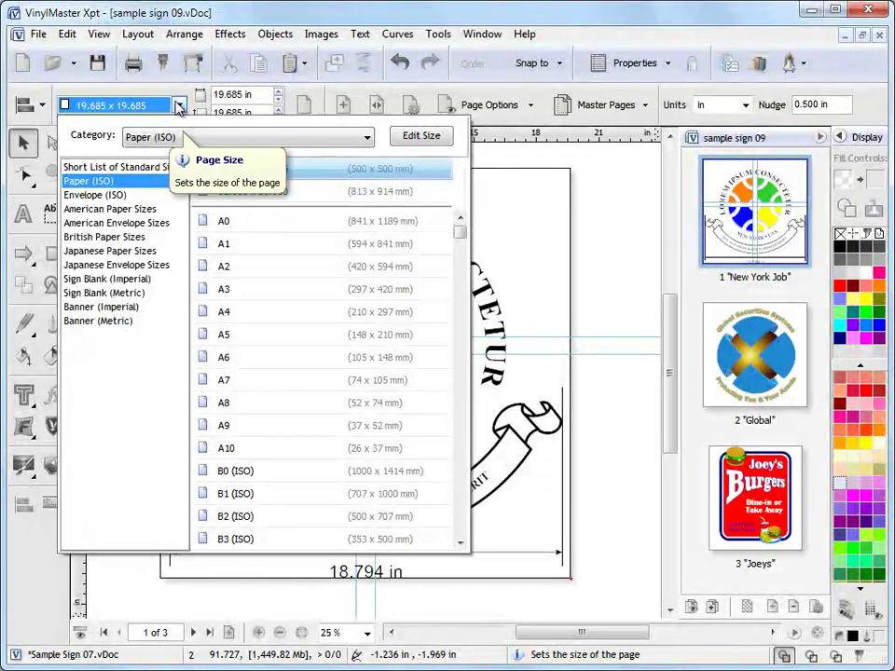
left_click(603, 234)
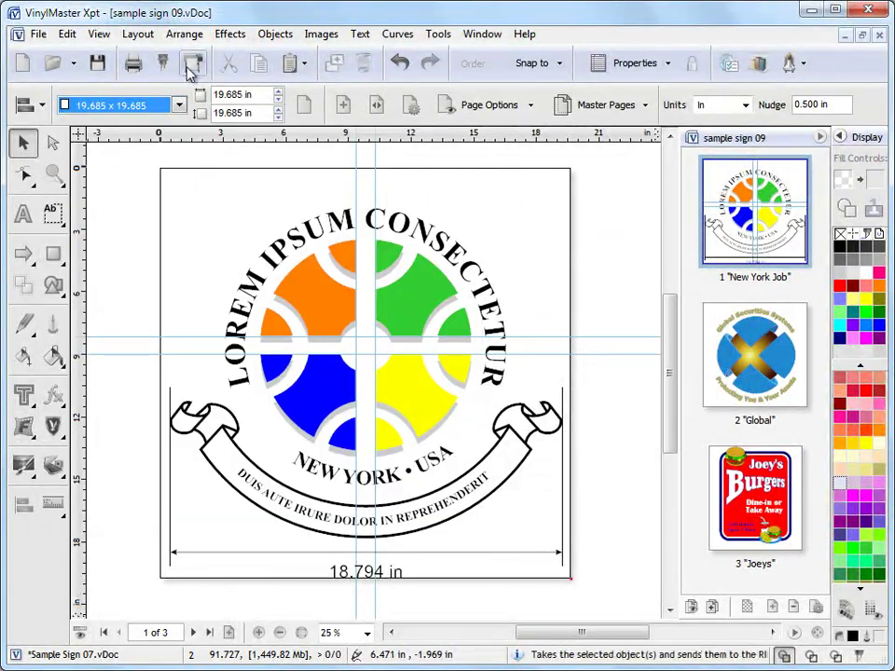
left_click(141, 37)
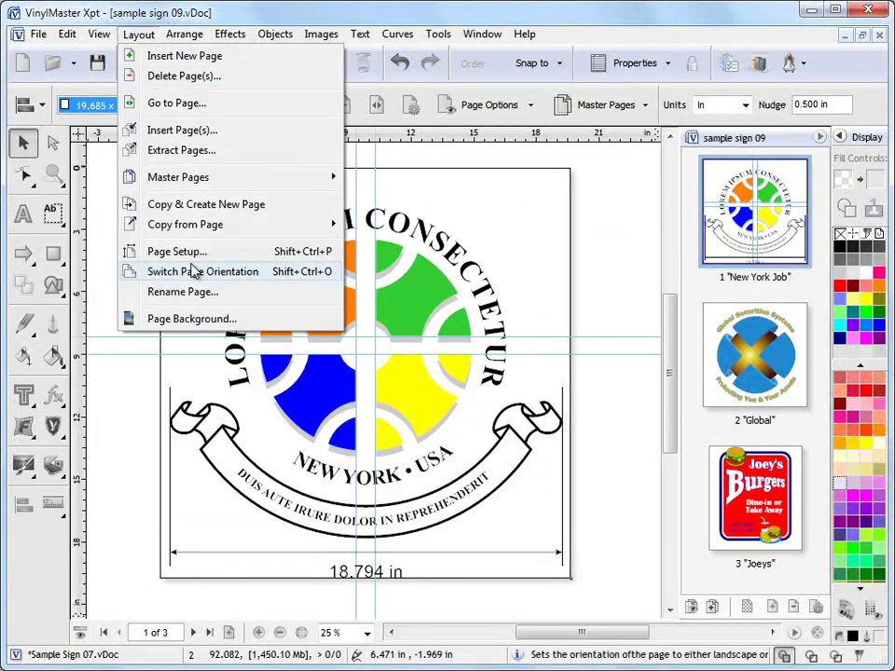
left_click(786, 241)
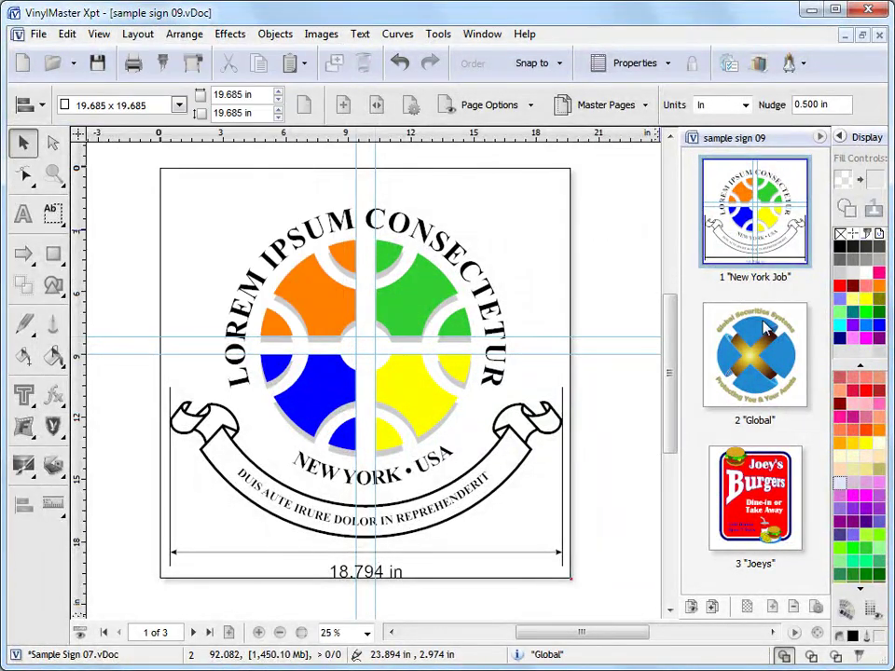